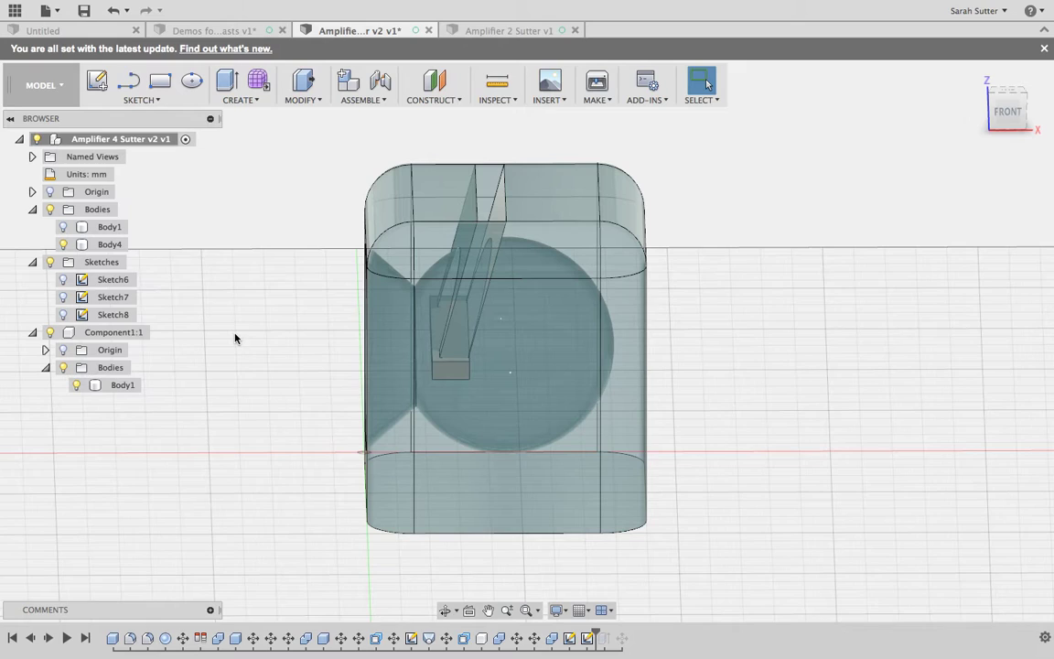
left_click(113, 228)
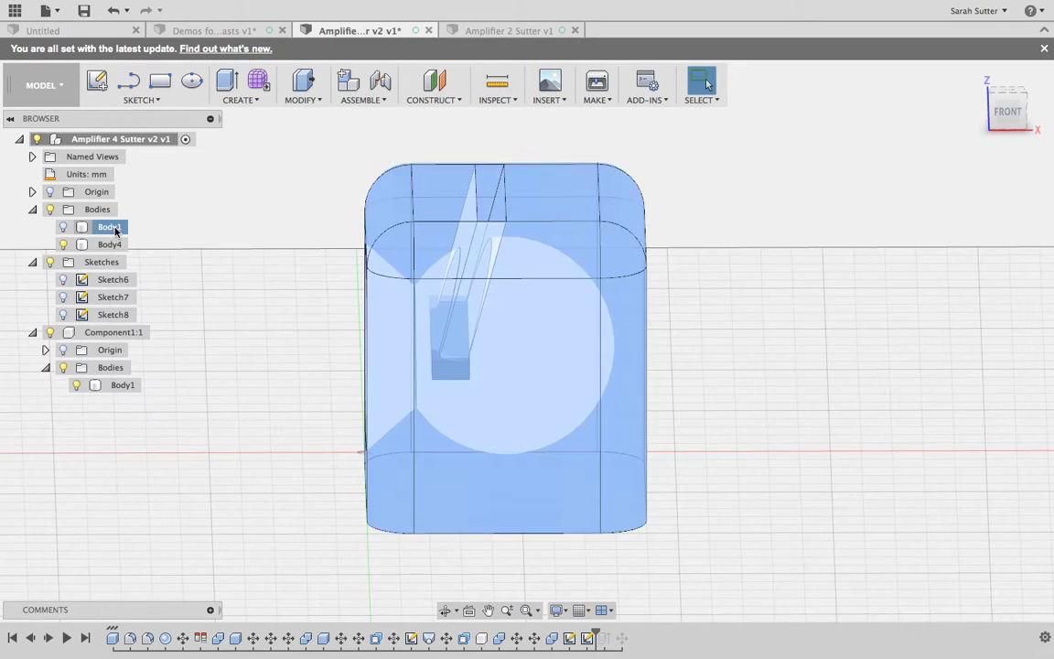
left_click(115, 244)
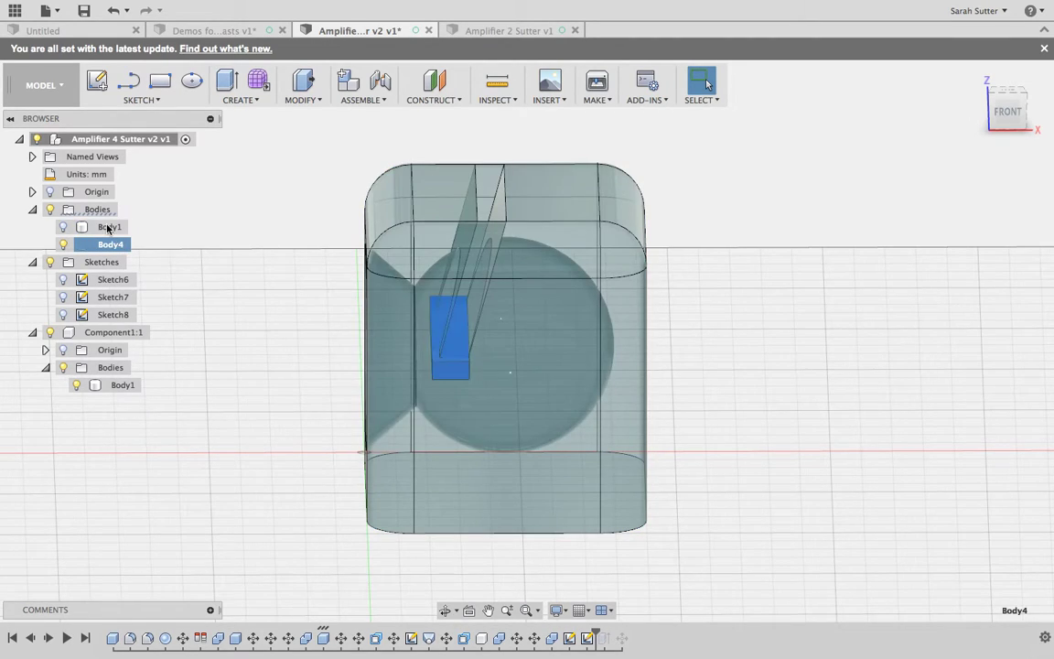
left_click(107, 229)
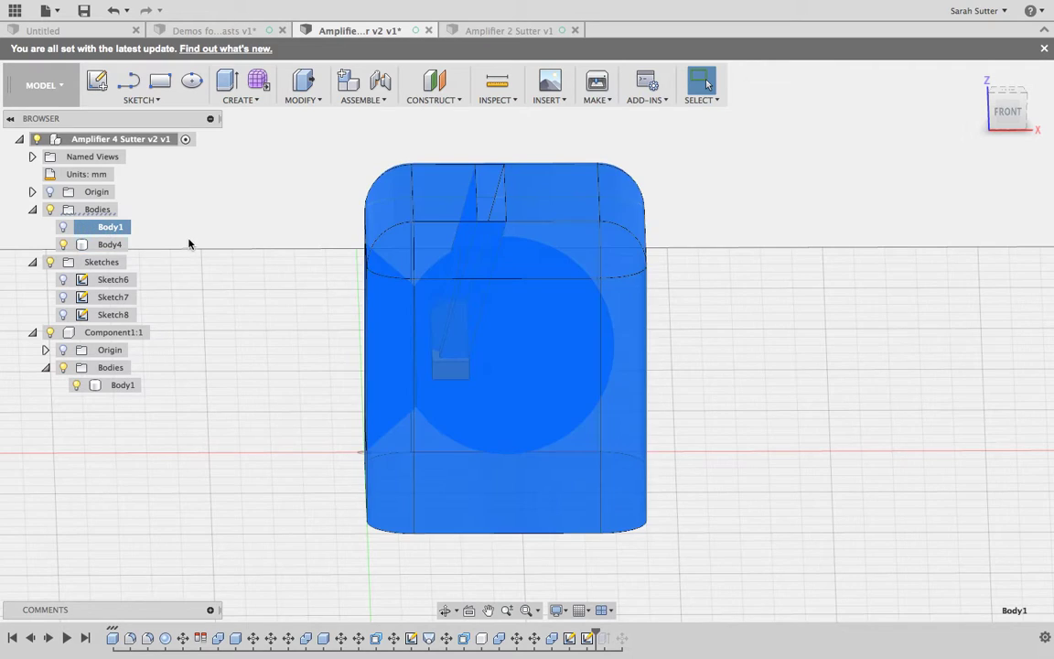
left_click(188, 244)
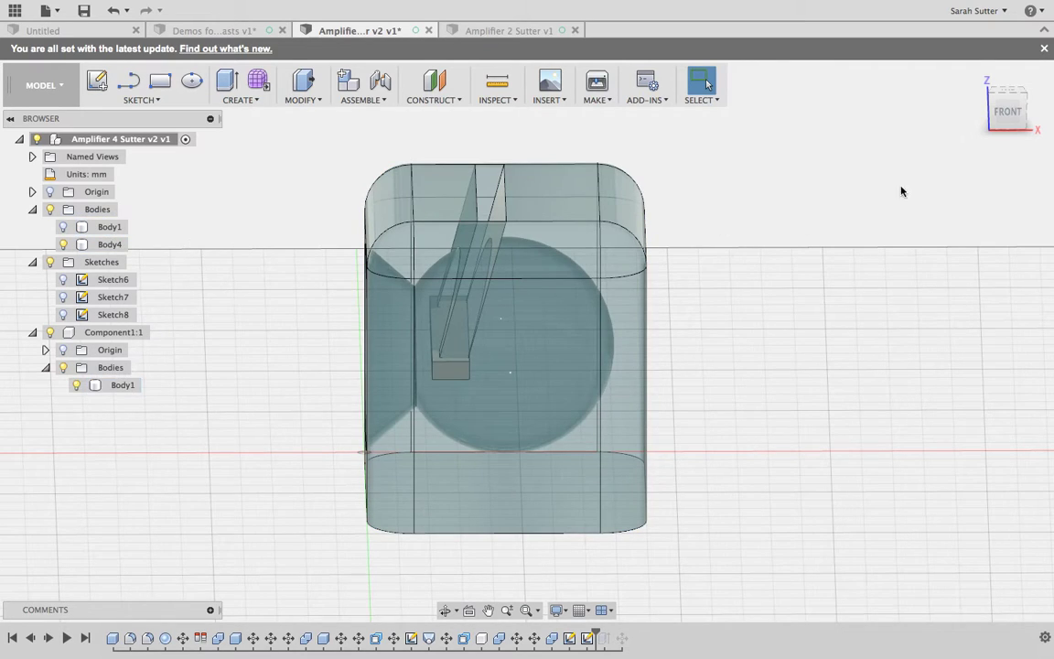
Create a construction plane offset -4 mm from the bottom face of the amplifier housing, inside the body
mouse_move(993, 120)
left_mouse_down()
mouse_move(114, 132)
mouse_move(195, 108)
mouse_move(140, 128)
left_mouse_up()
key("super+a")
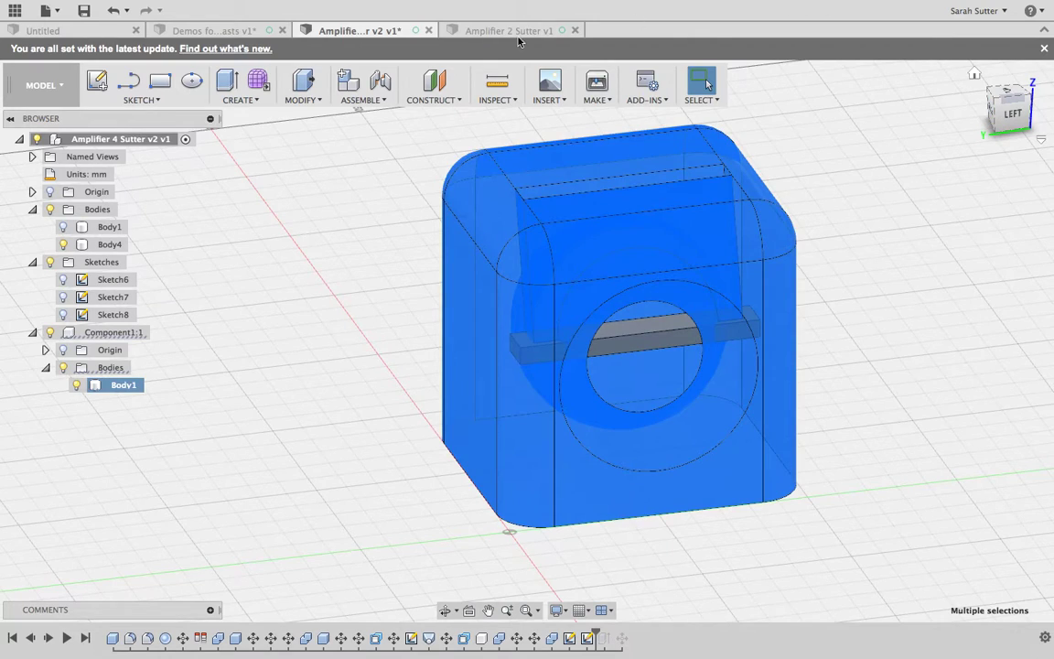
left_click(437, 97)
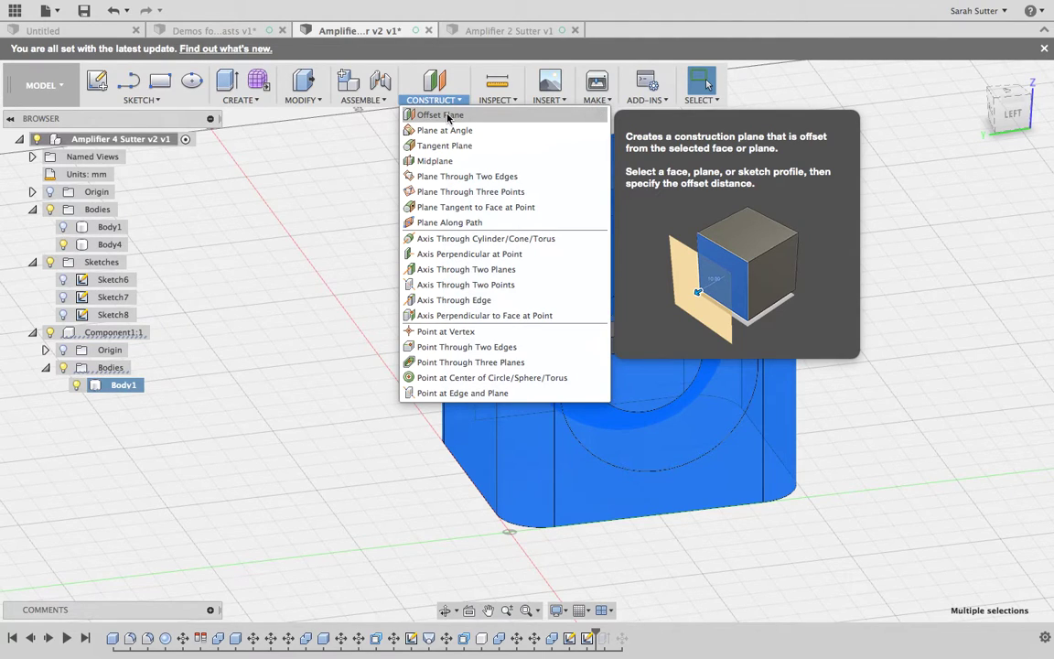
left_click(447, 115)
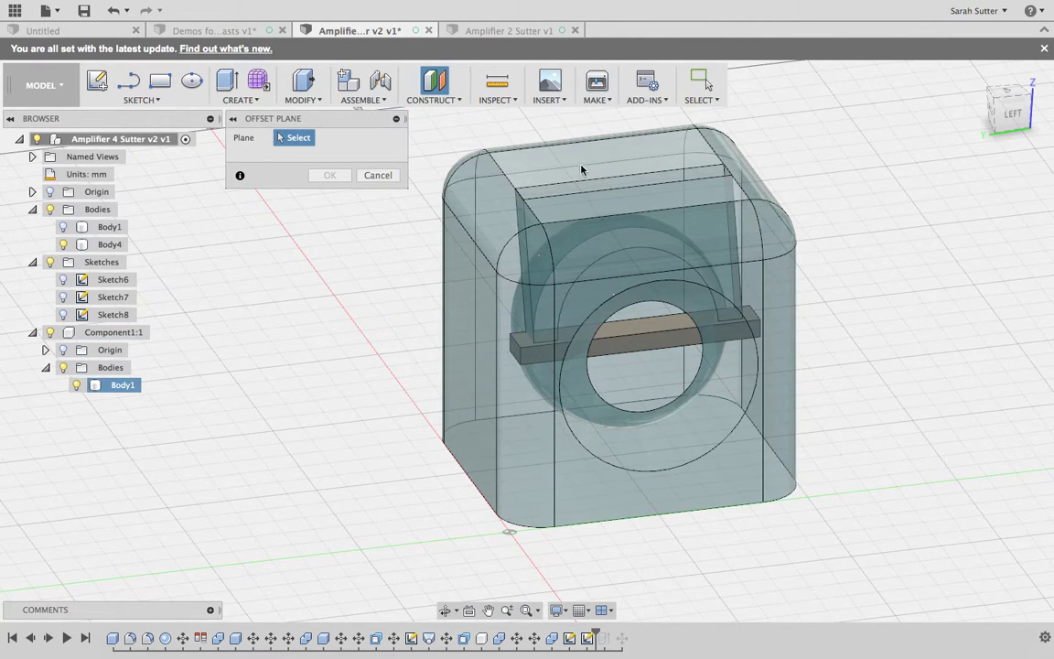
left_click(553, 523)
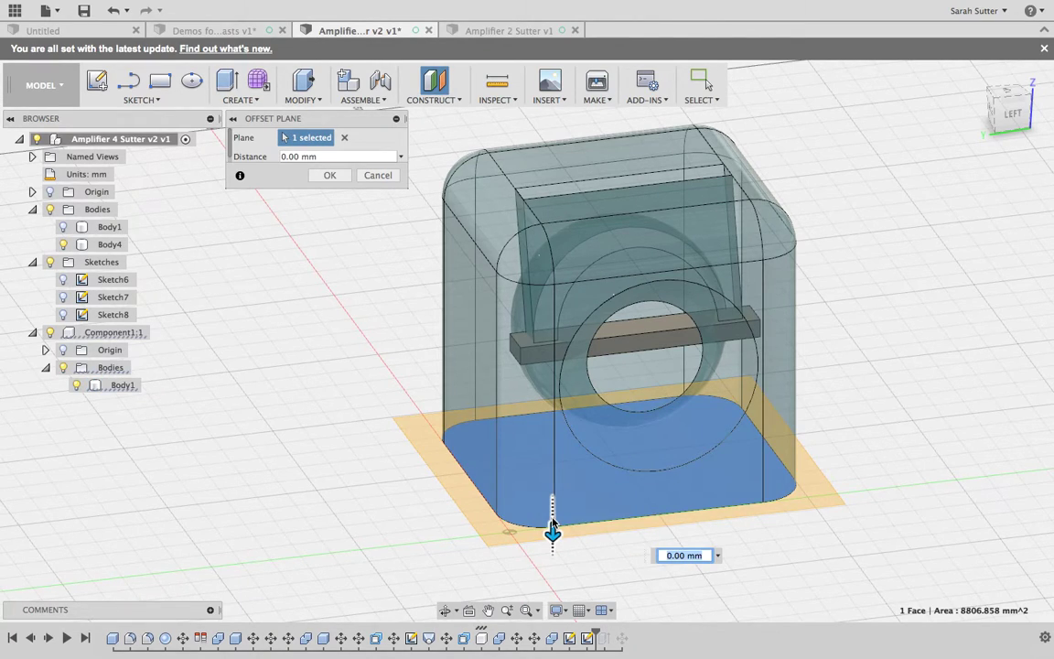
left_click_drag(553, 531, 553, 517)
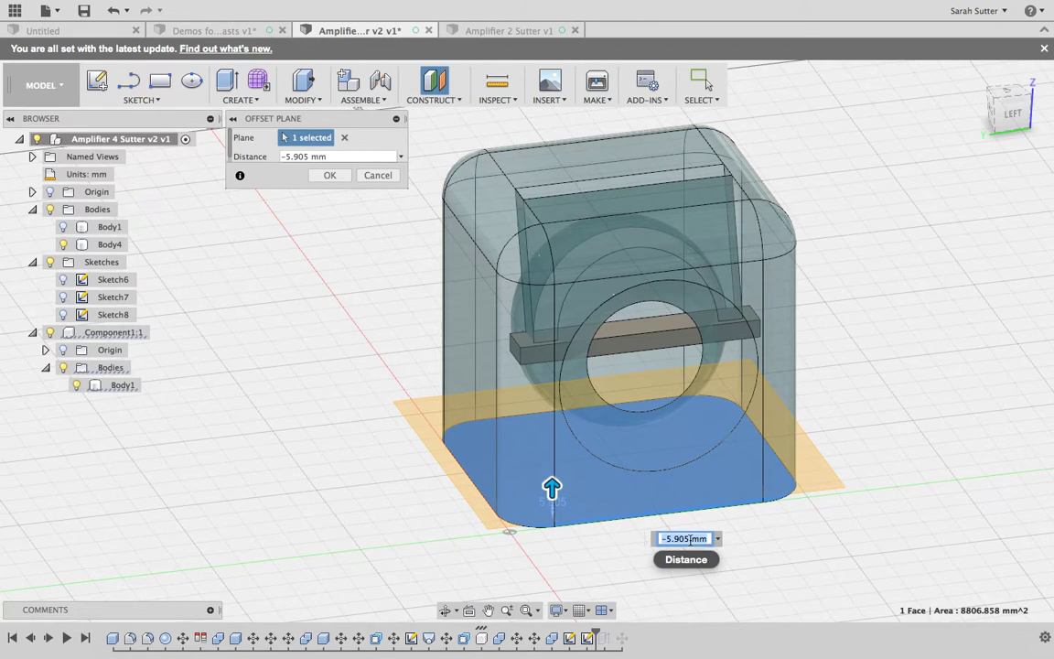
type("4mm")
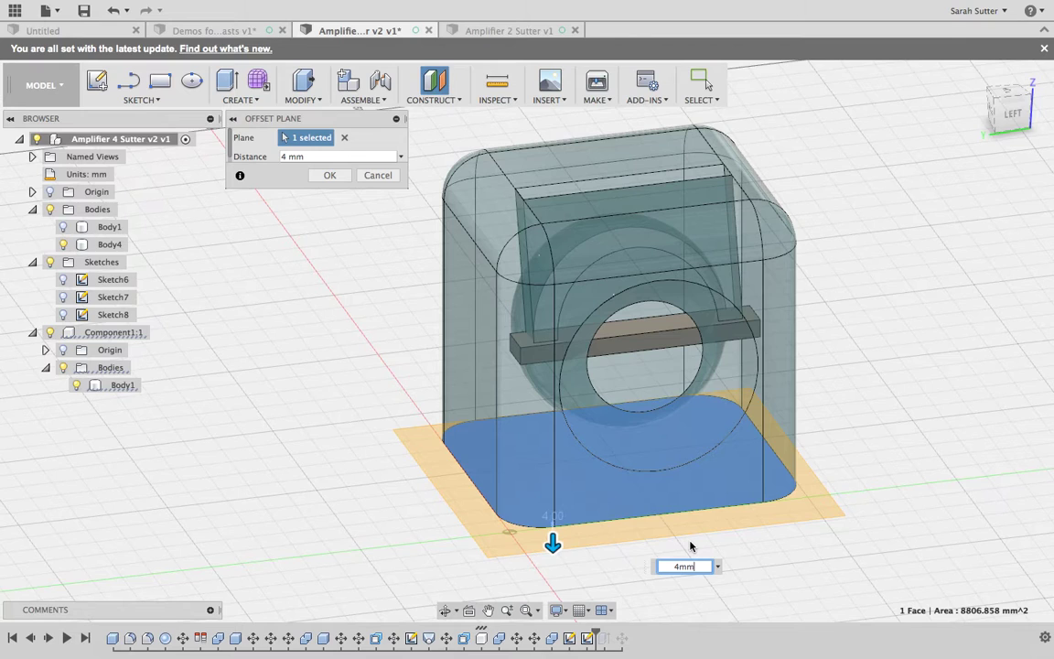
left_click(1009, 114)
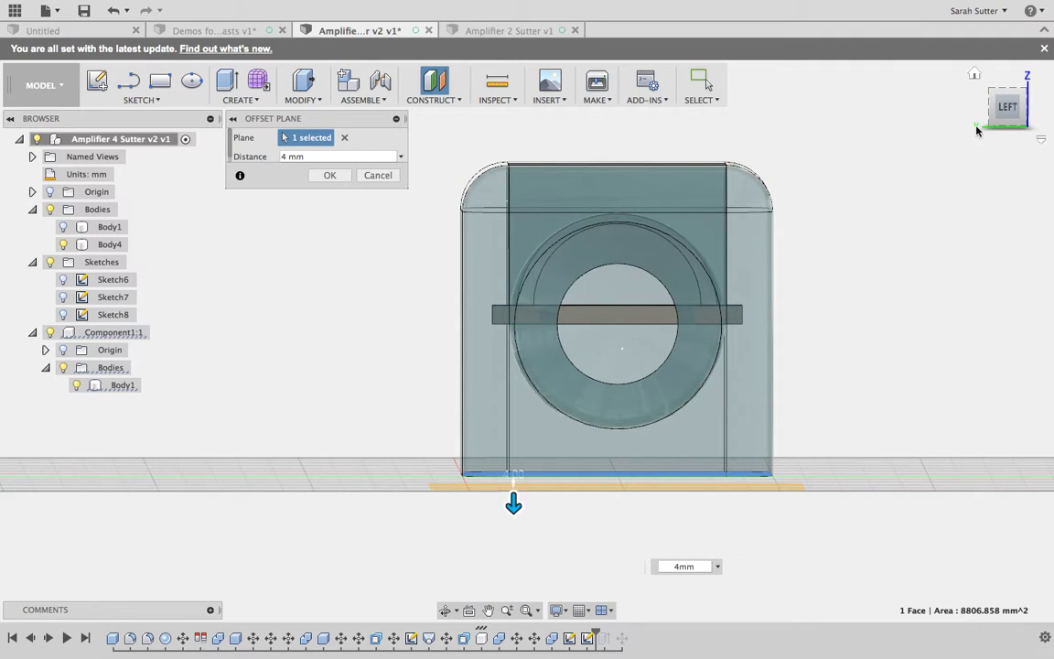
left_click(670, 567)
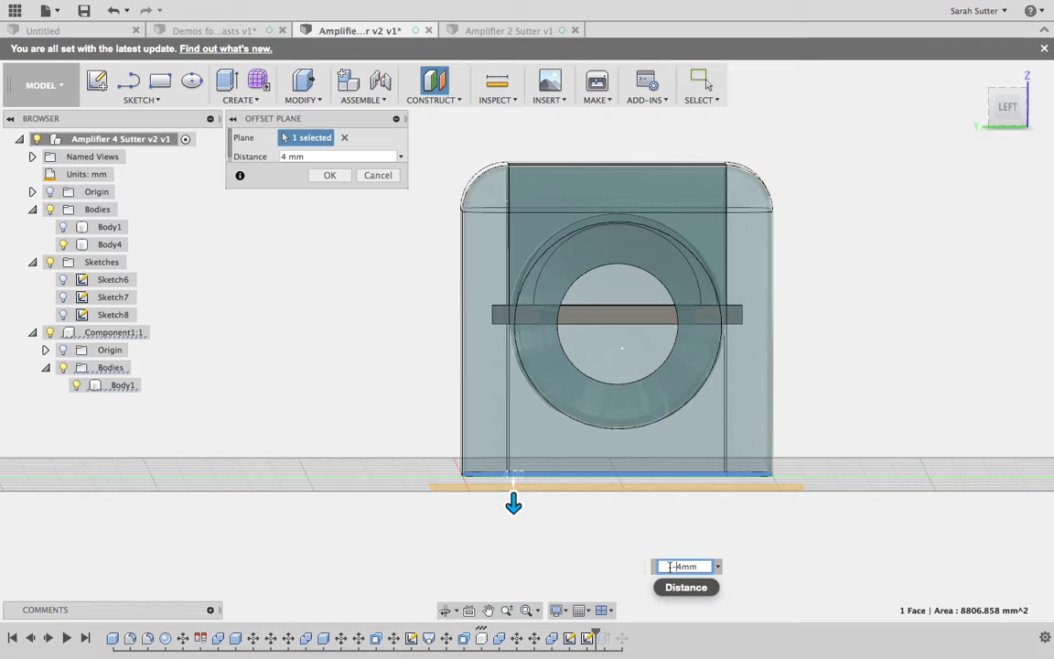
type("-")
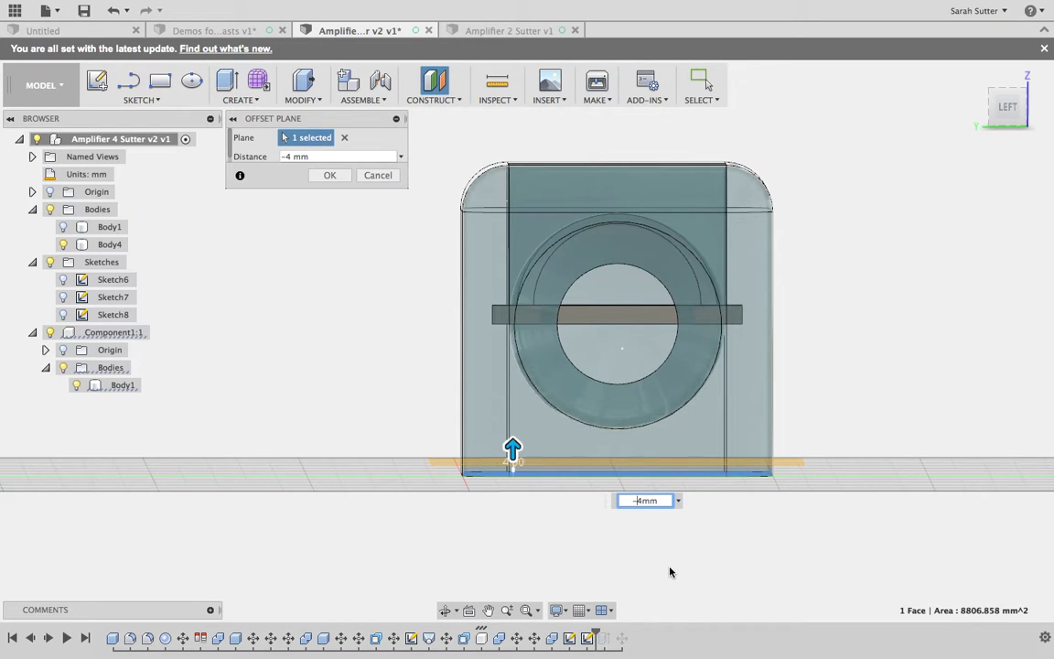
key("Return")
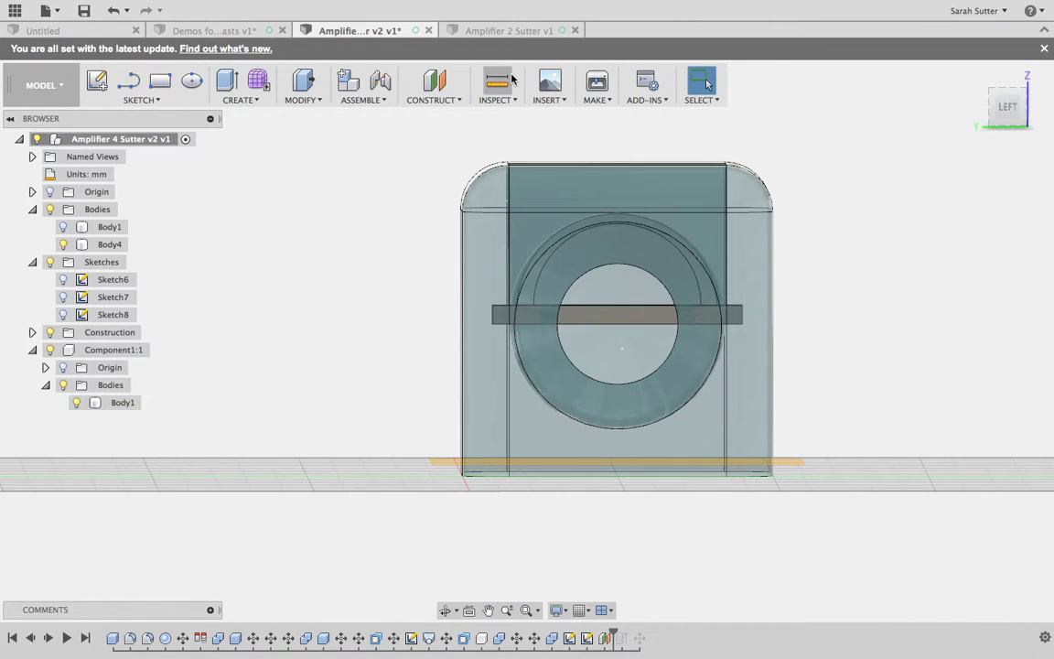
Create a second construction plane offset -4 mm from the first one, further up the housing
left_click(450, 97)
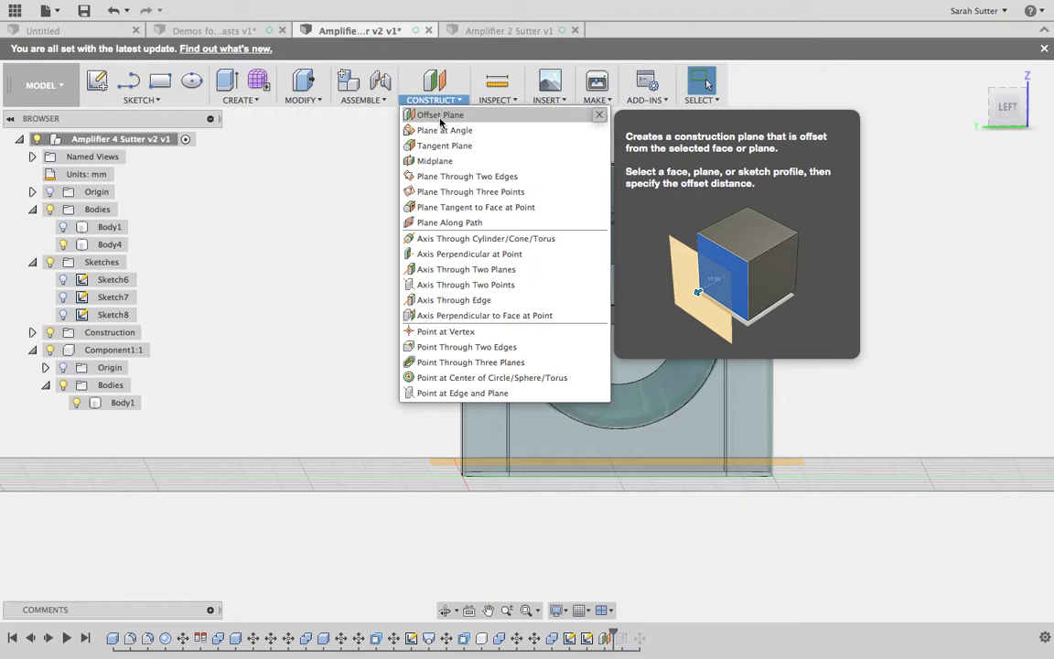
left_click(440, 116)
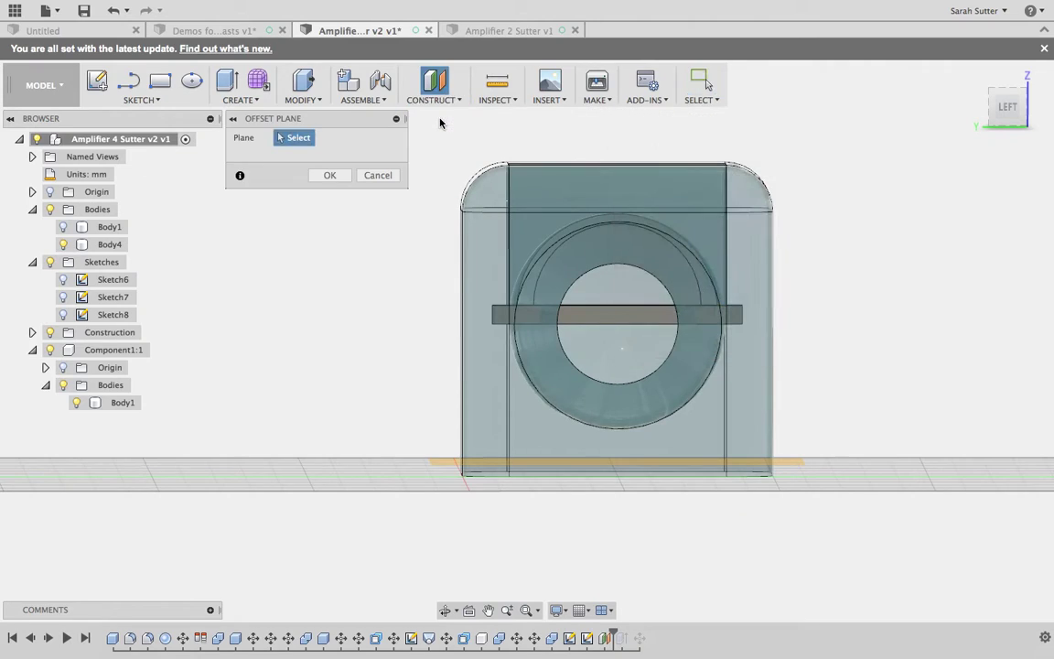
left_click(446, 466)
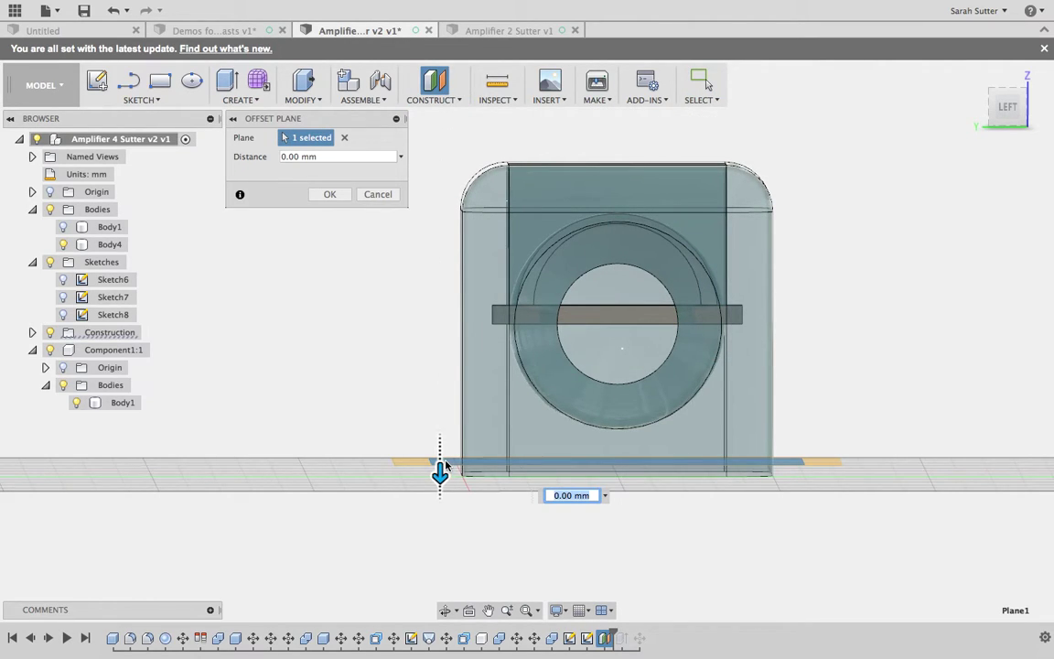
type("-4mm")
key("Return")
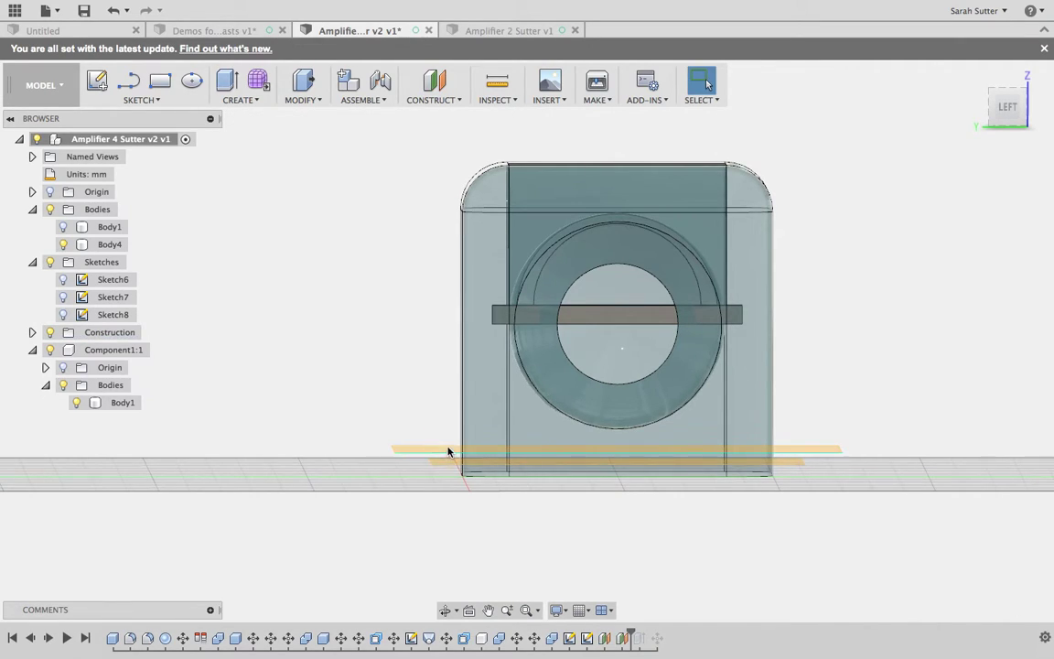
Create a third construction plane offset -4 mm from the second one, continuing upward through the housing
left_click(439, 101)
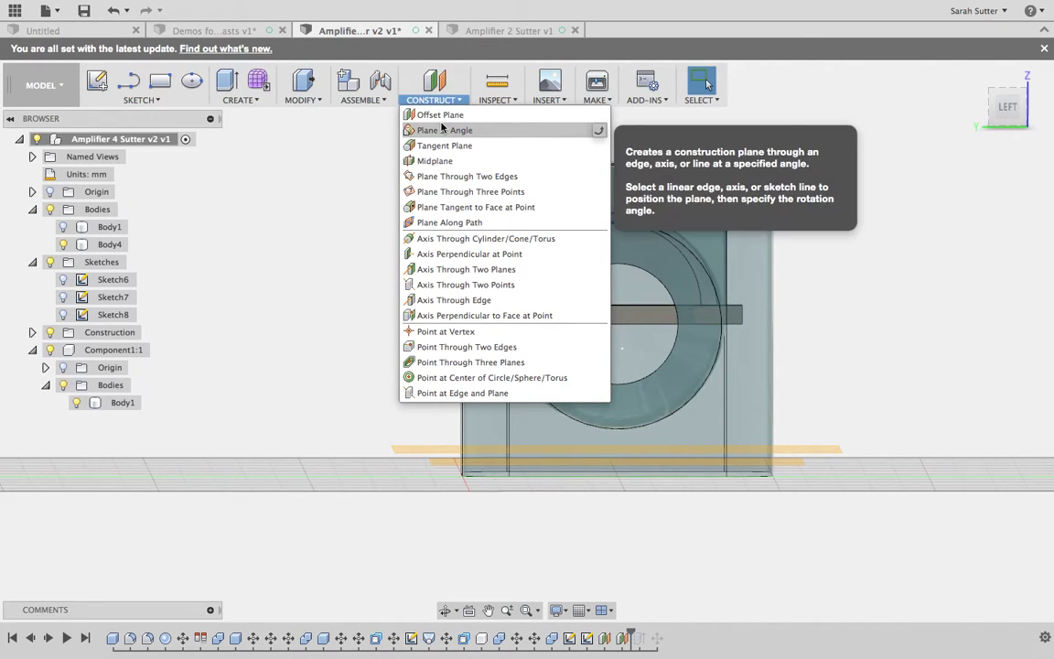
left_click(442, 100)
left_click(448, 92)
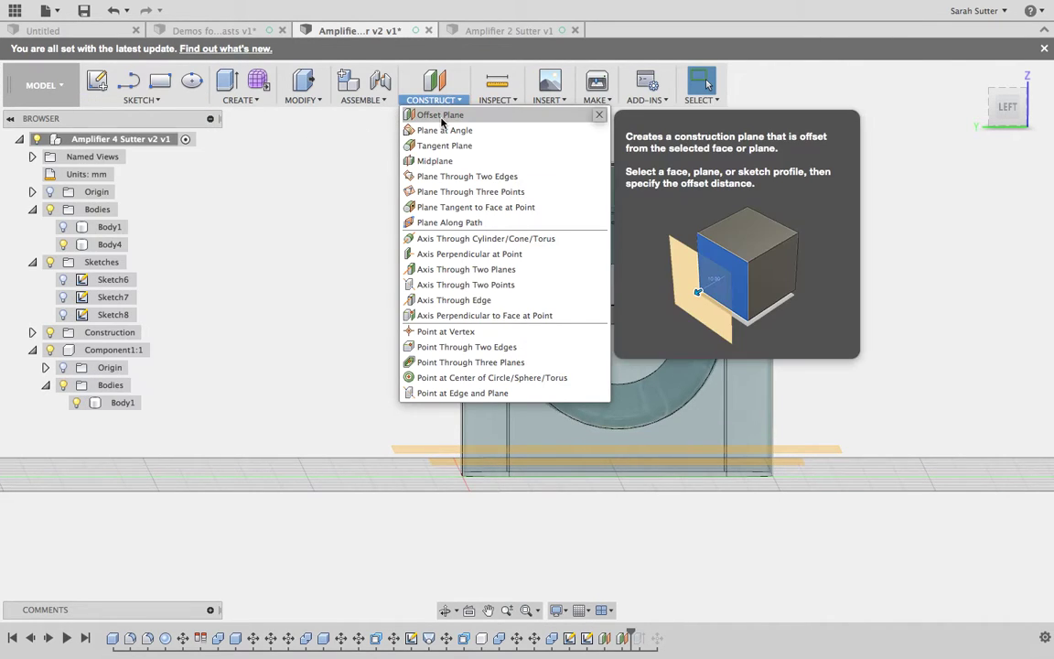
left_click(438, 116)
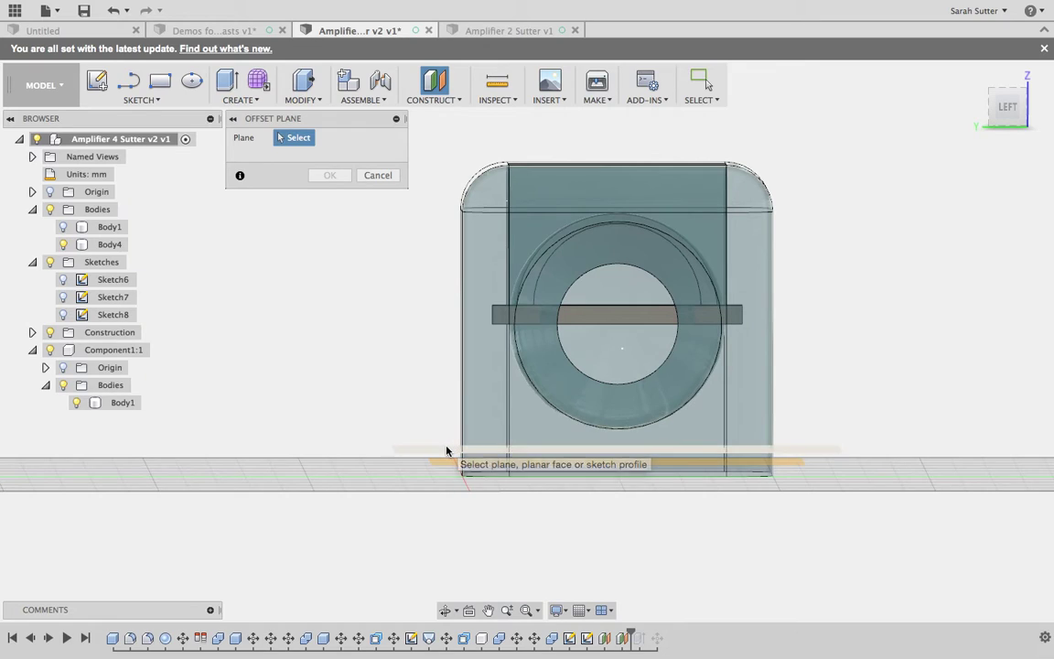
left_click(447, 450)
key("BackSpace")
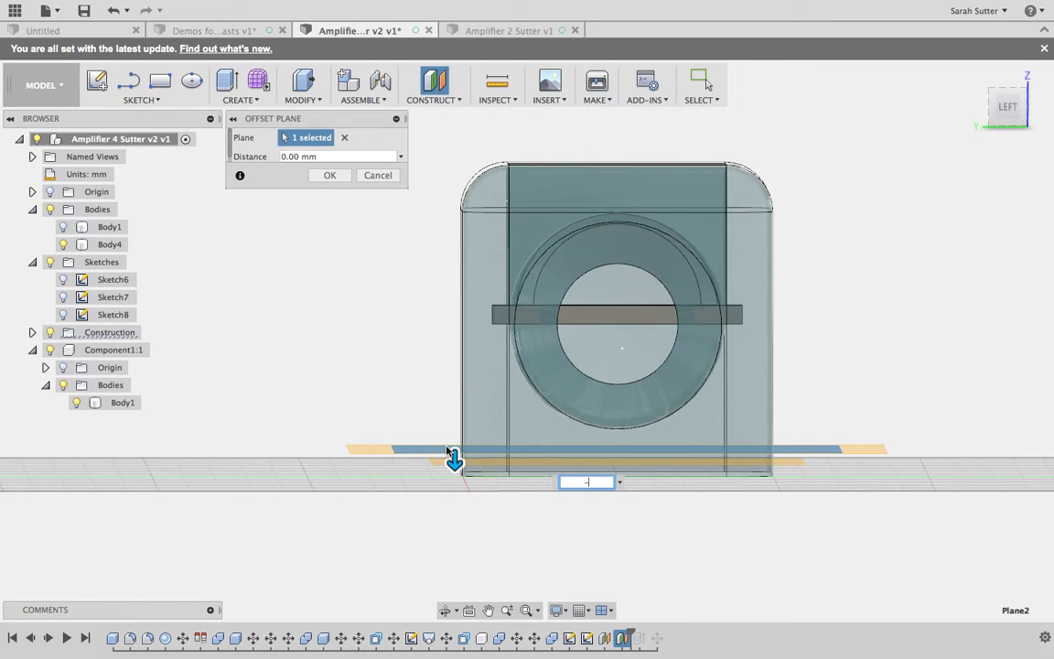
type("-4")
key("Return")
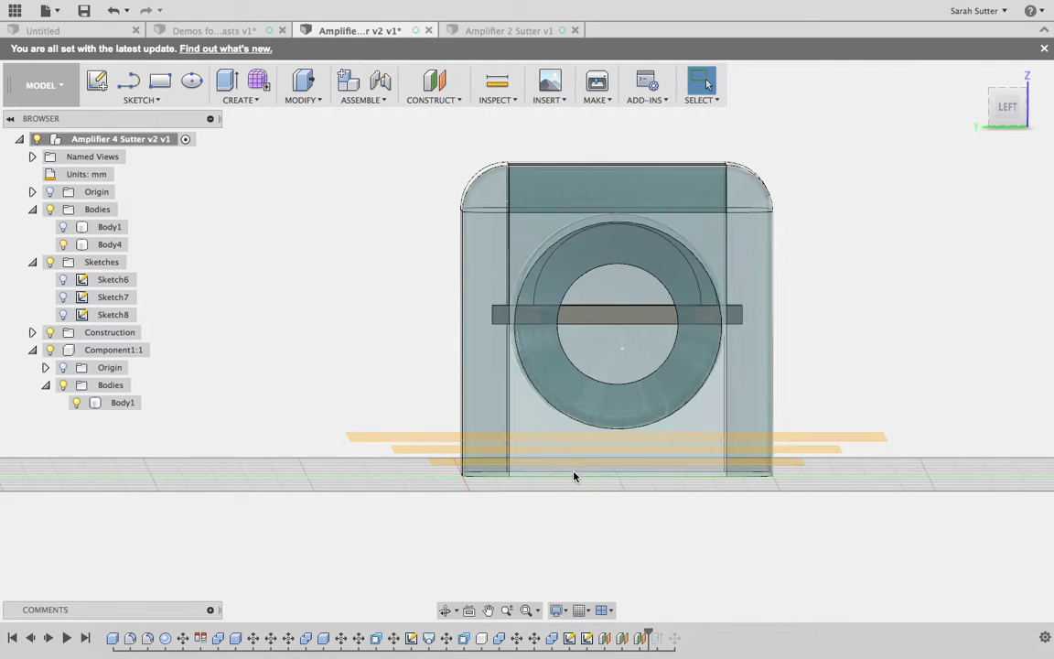
left_click(523, 430)
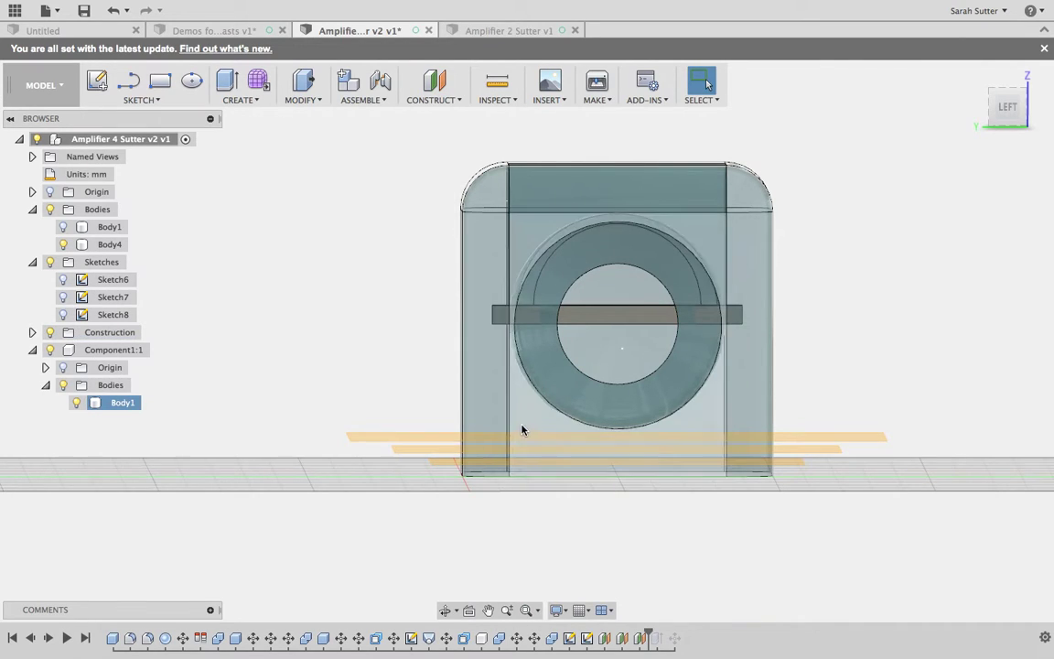
left_click(491, 383)
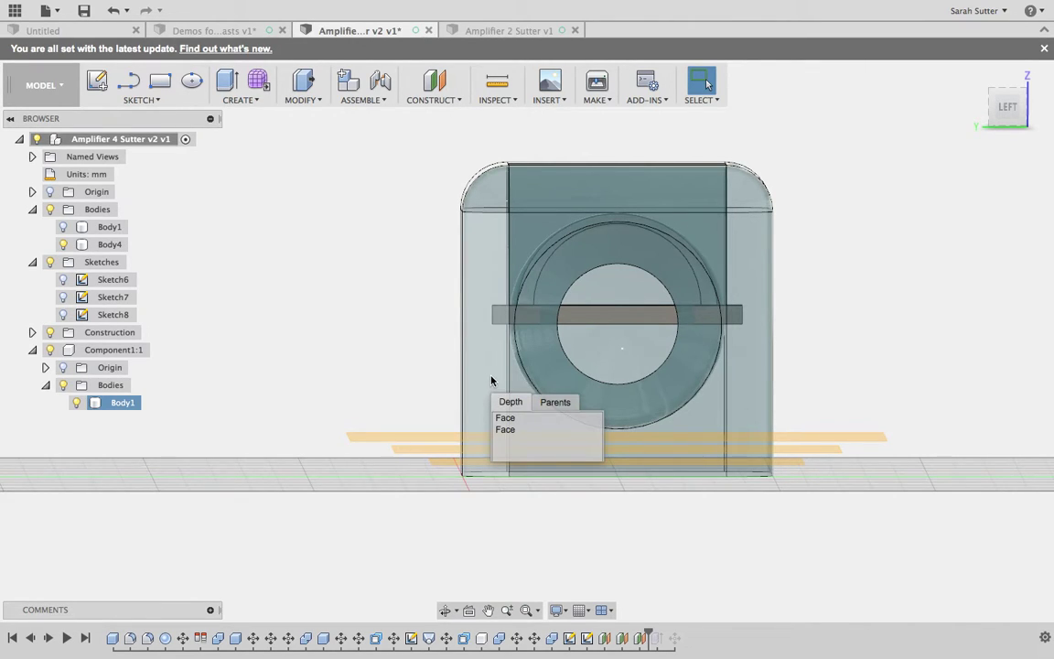
left_click(424, 366)
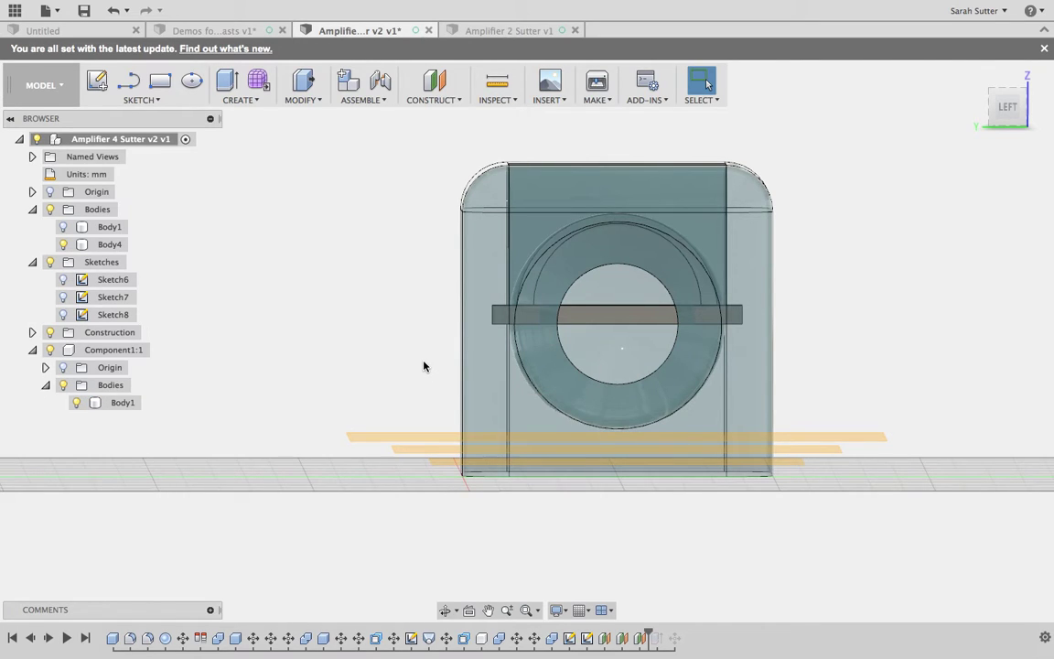
Repeat Offset Plane to add a fourth construction plane, offset -4 mm from the third one
right_click(423, 366)
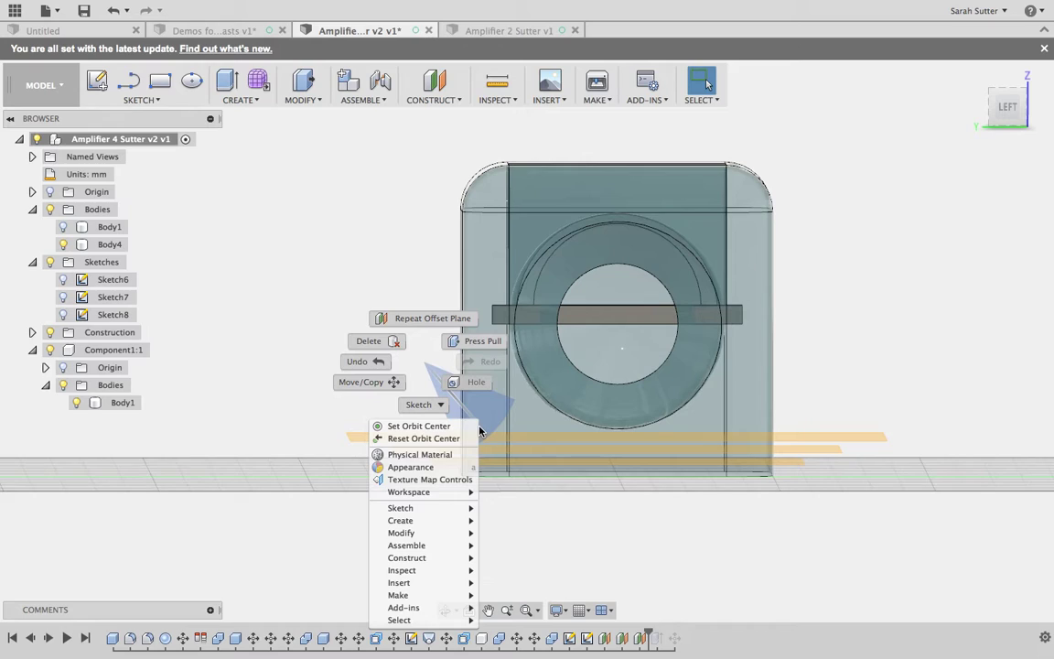
left_click(428, 318)
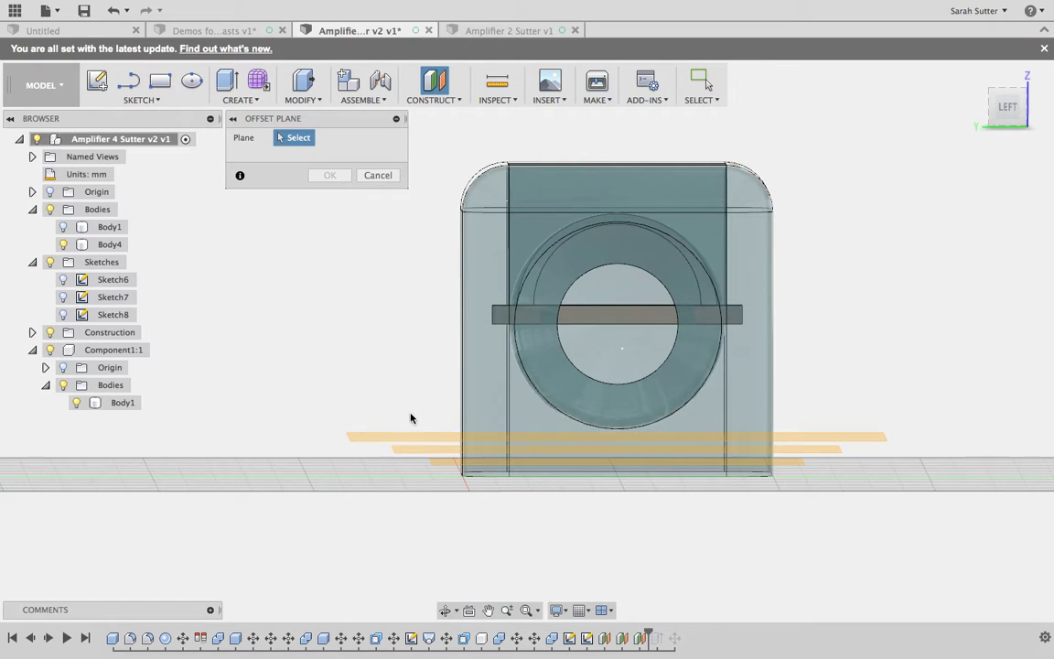
left_click(410, 438)
type("-4")
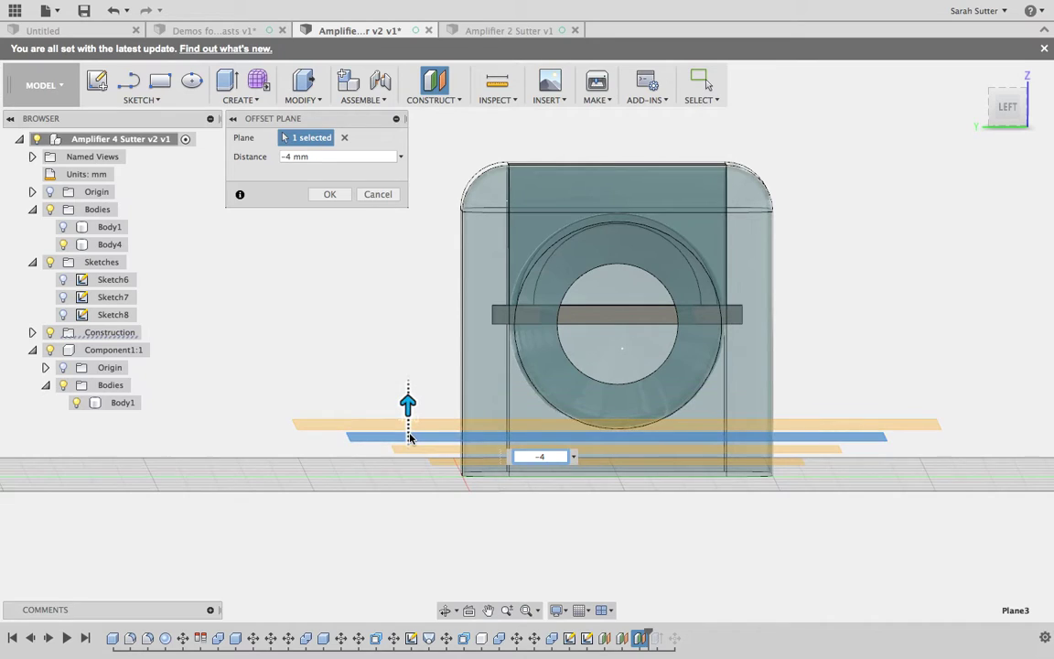
key("Return")
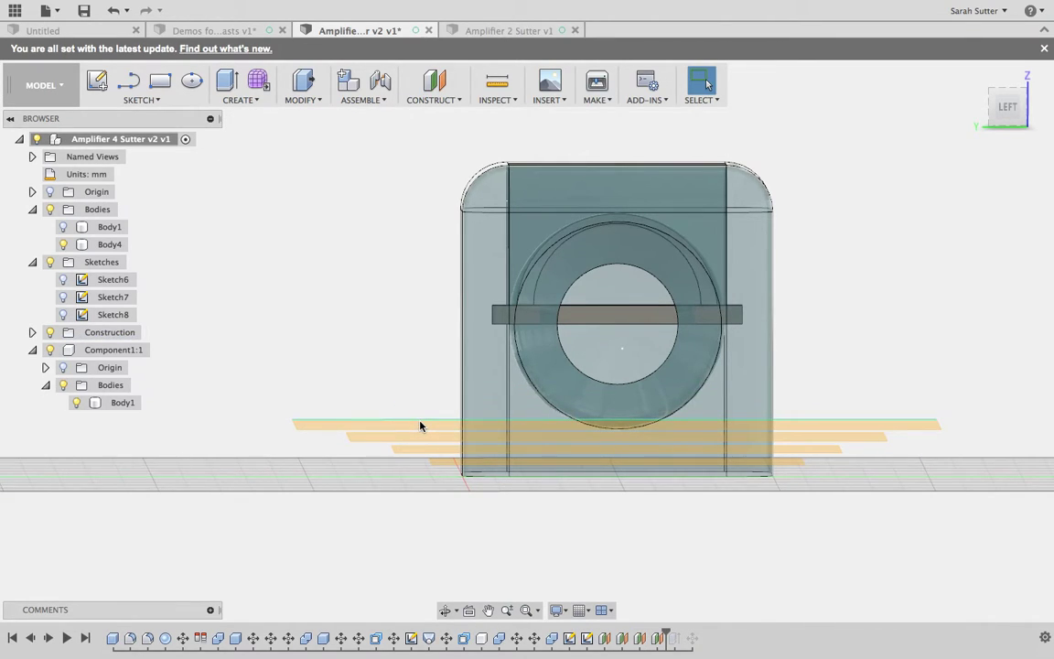
Repeat Offset Plane to add a fifth construction plane, offset -4 mm from the fourth one
right_click(420, 426)
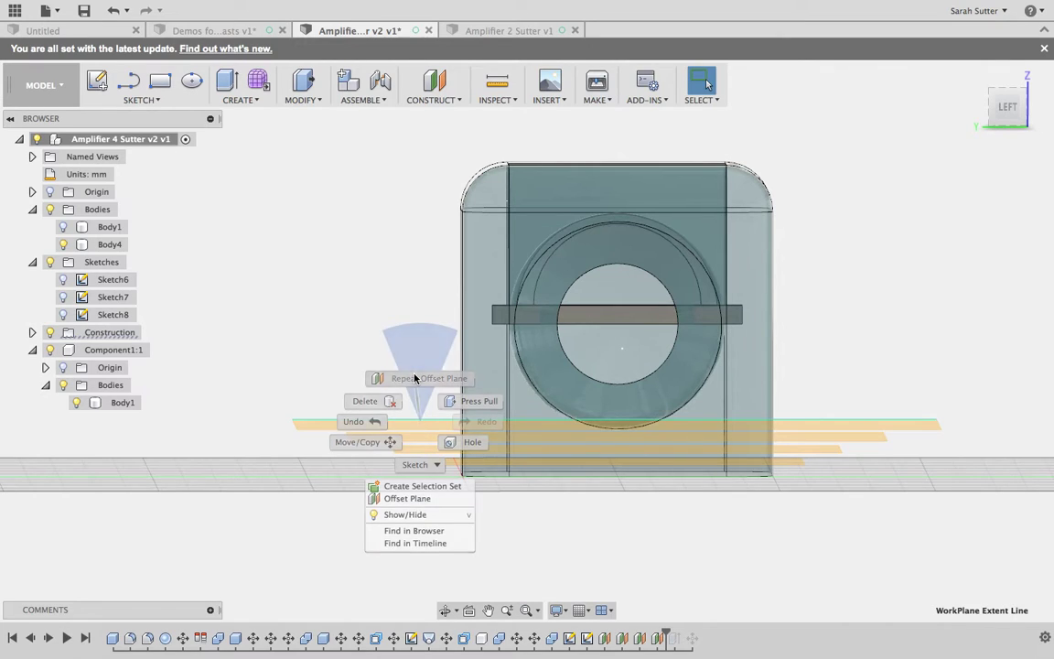
left_click(416, 377)
type("-4")
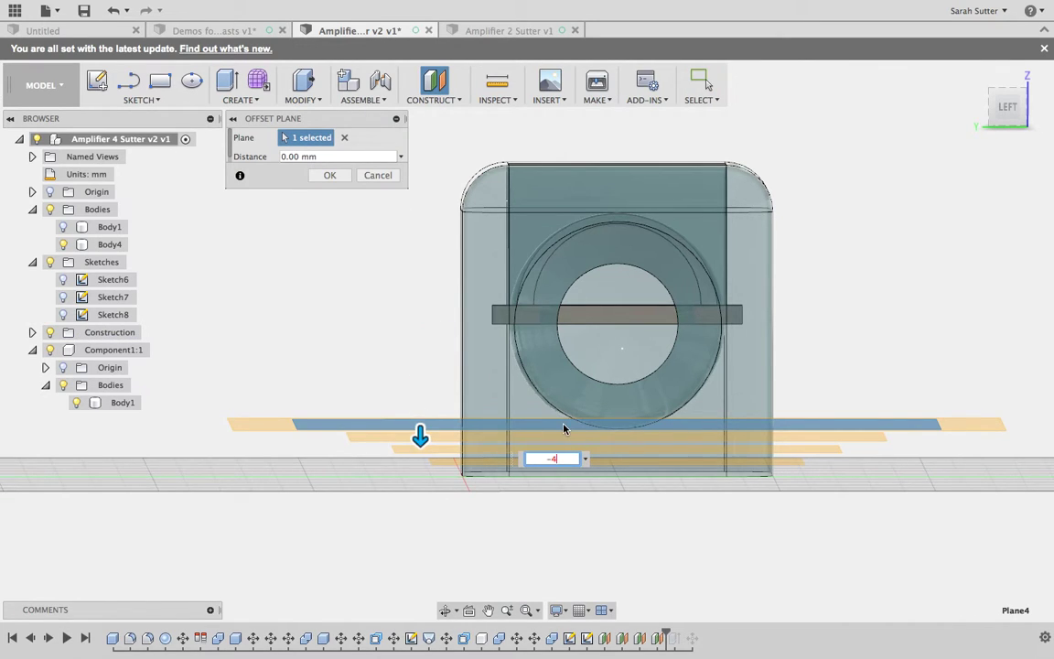
key("Return")
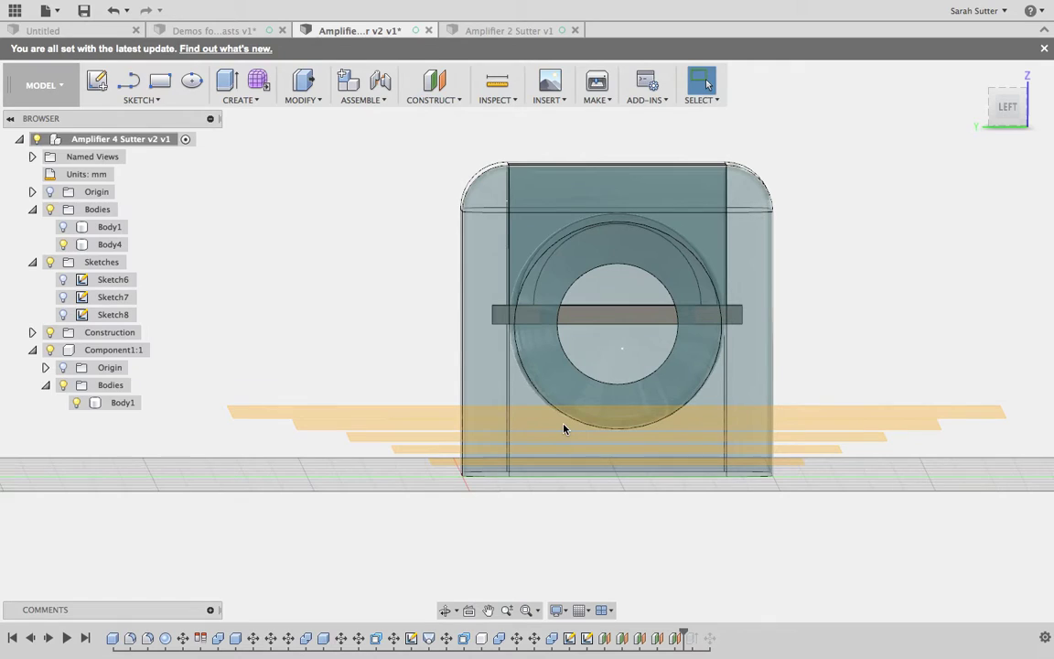
Split the amplifier housing body in Component1 with the uppermost of the five construction planes, using Split Body
left_click(1015, 109)
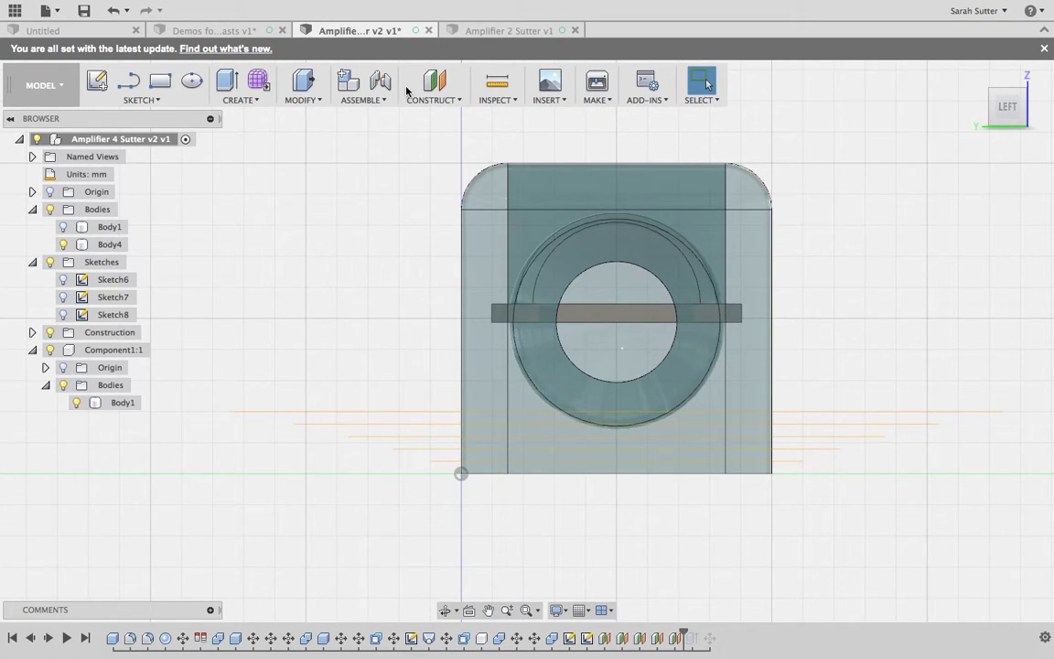
left_click(302, 99)
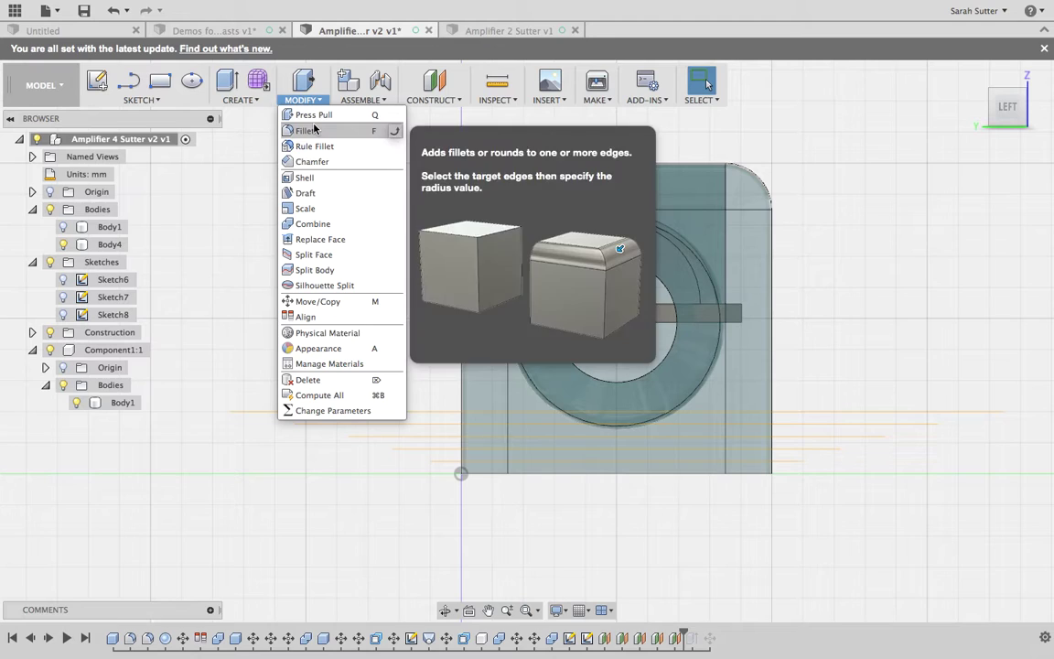
left_click(317, 275)
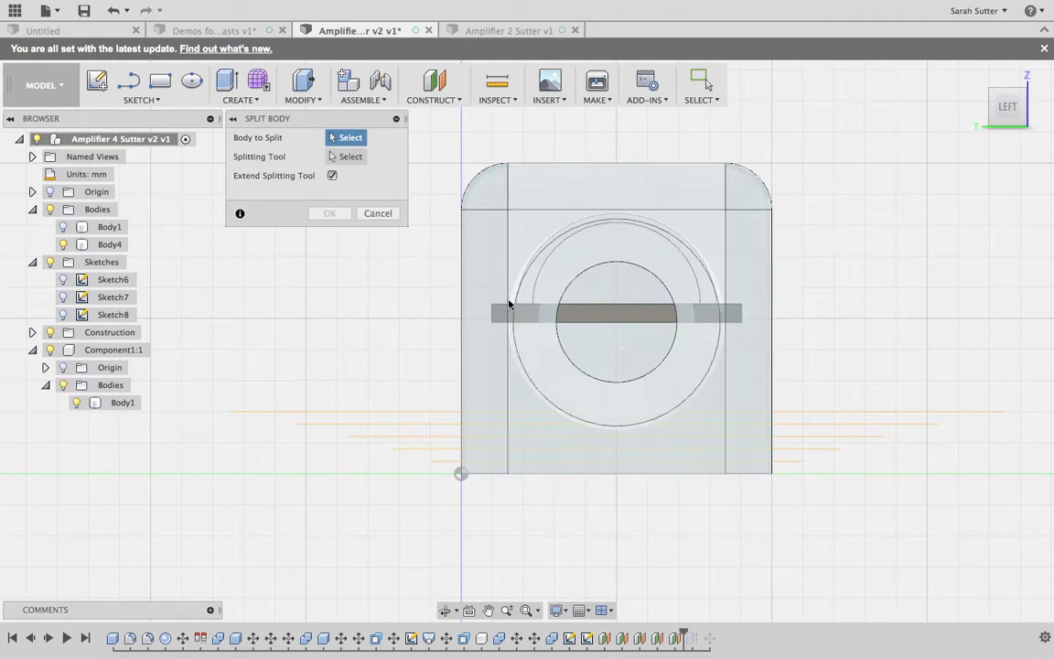
left_click(526, 238)
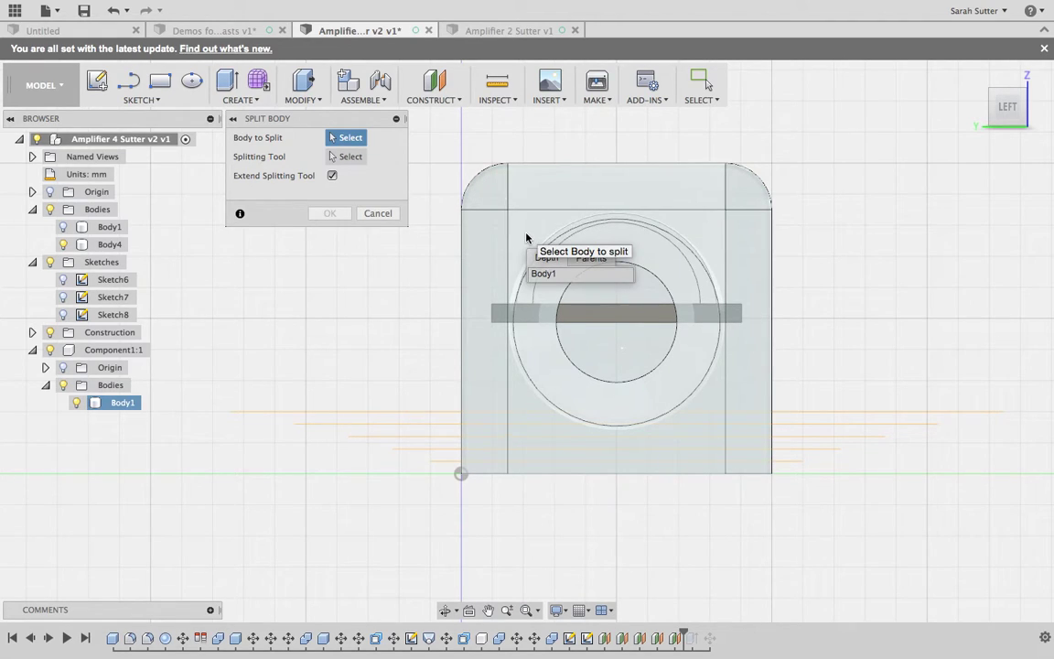
left_click(527, 238)
left_click(356, 161)
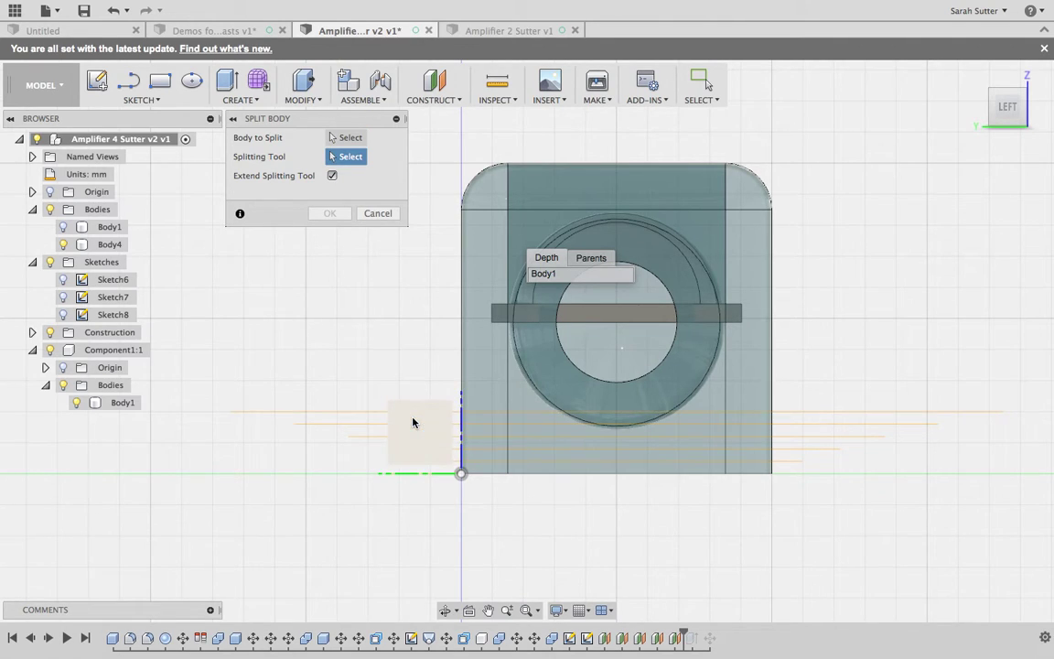
left_click(353, 422)
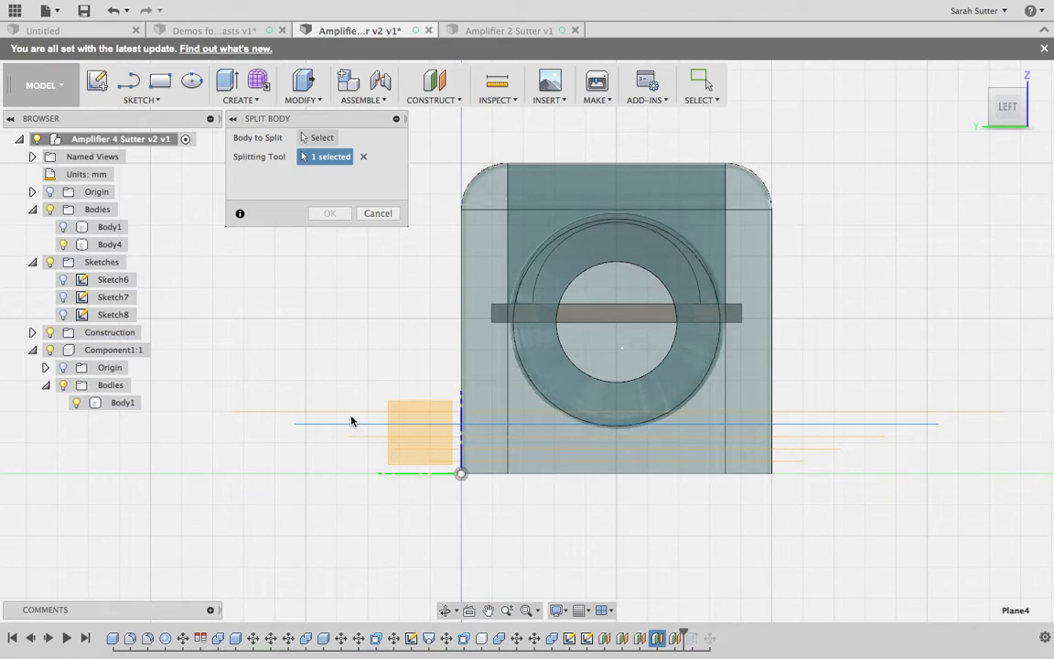
left_click(355, 413)
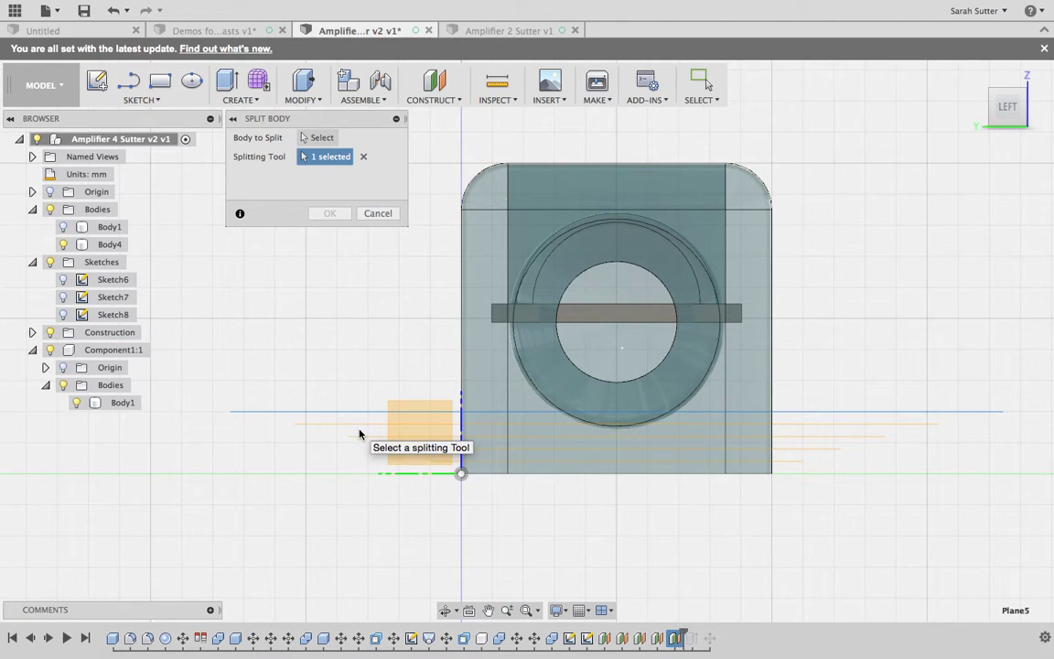
left_click(362, 437)
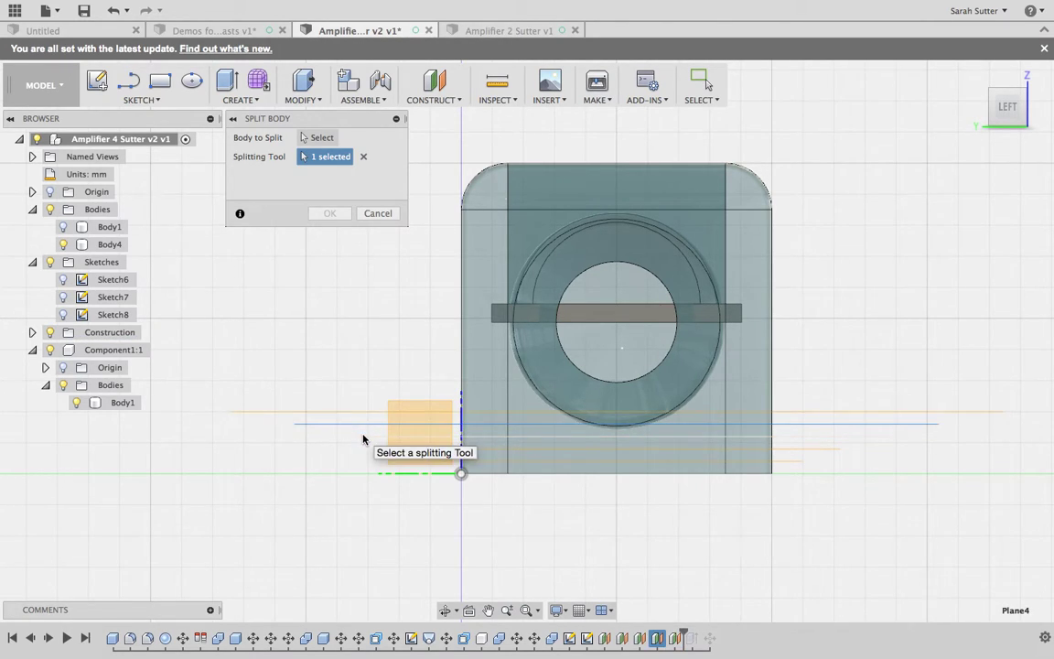
left_click(358, 415)
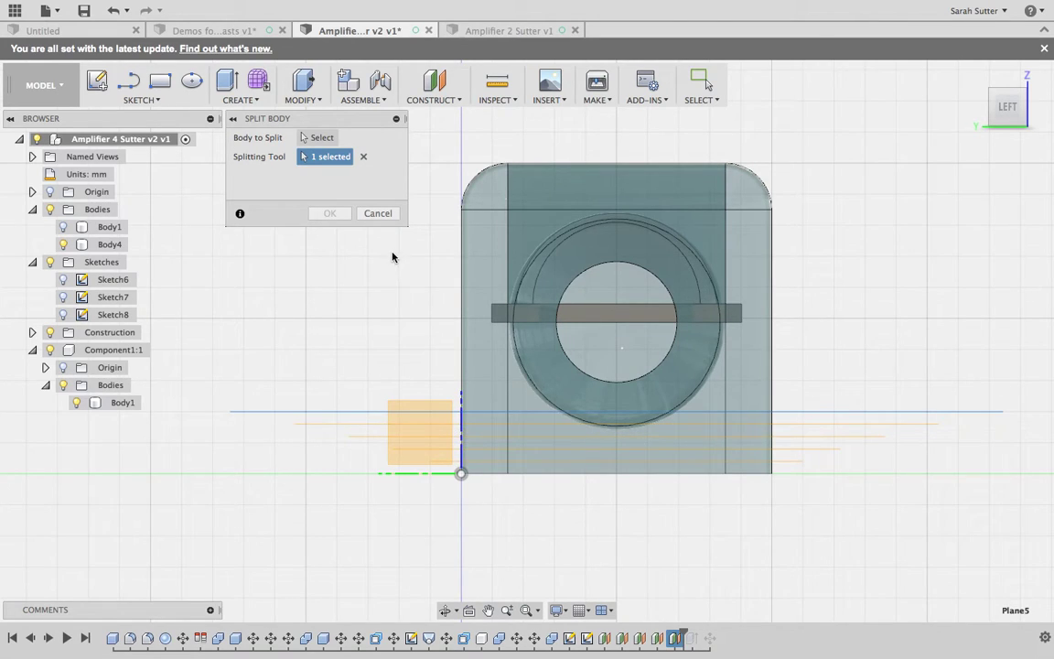
left_click(320, 138)
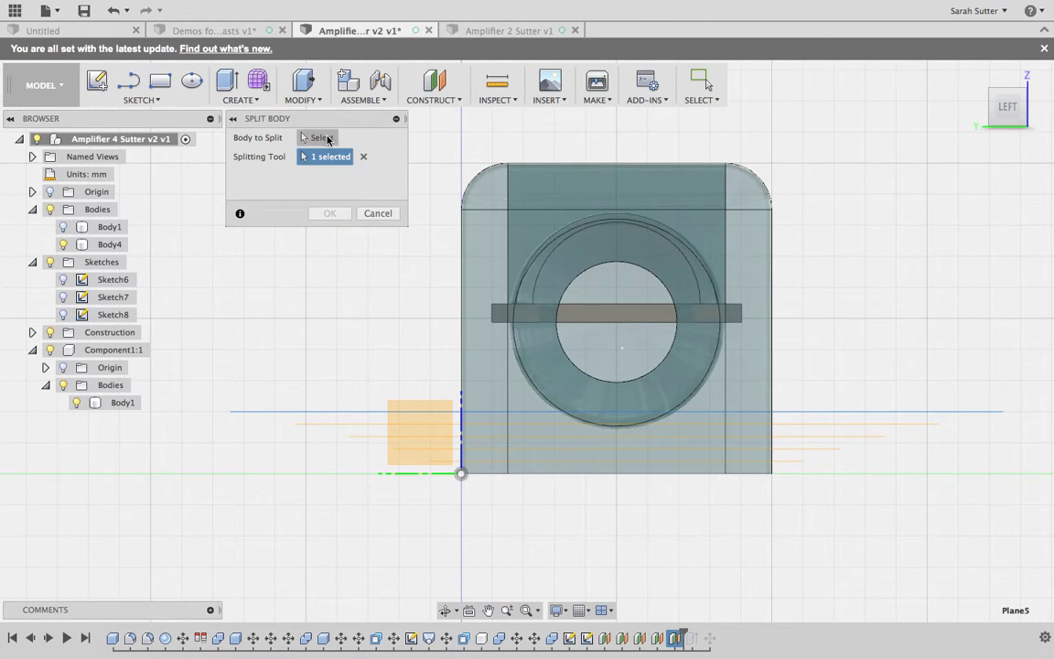
left_click(557, 205)
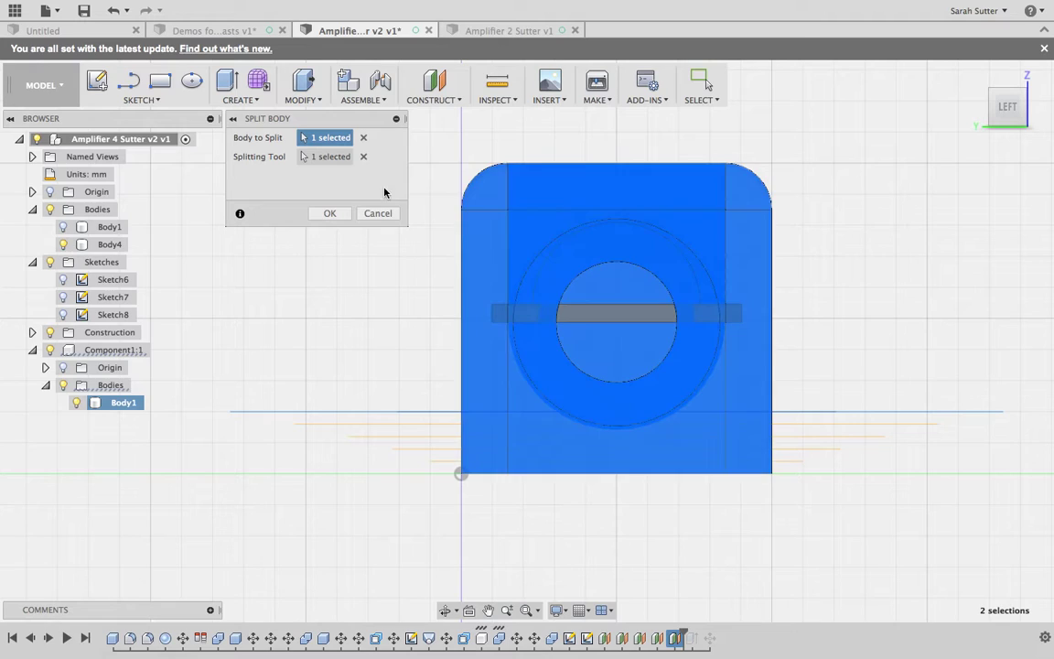
left_click(335, 217)
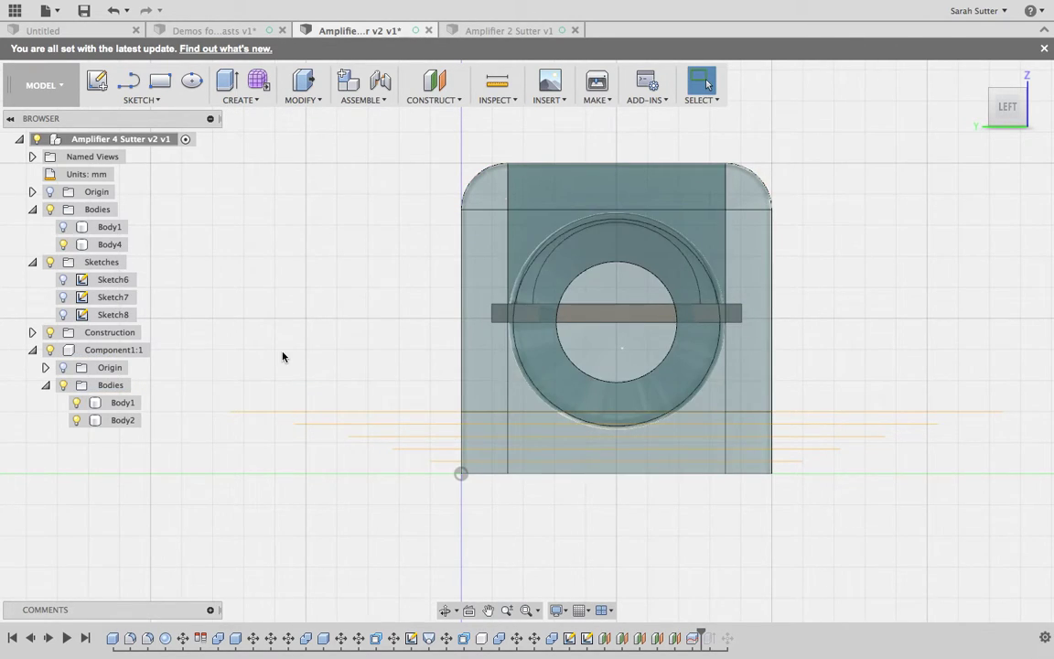
Try to split the housing's large upper body with the second-highest construction plane
left_click(448, 427)
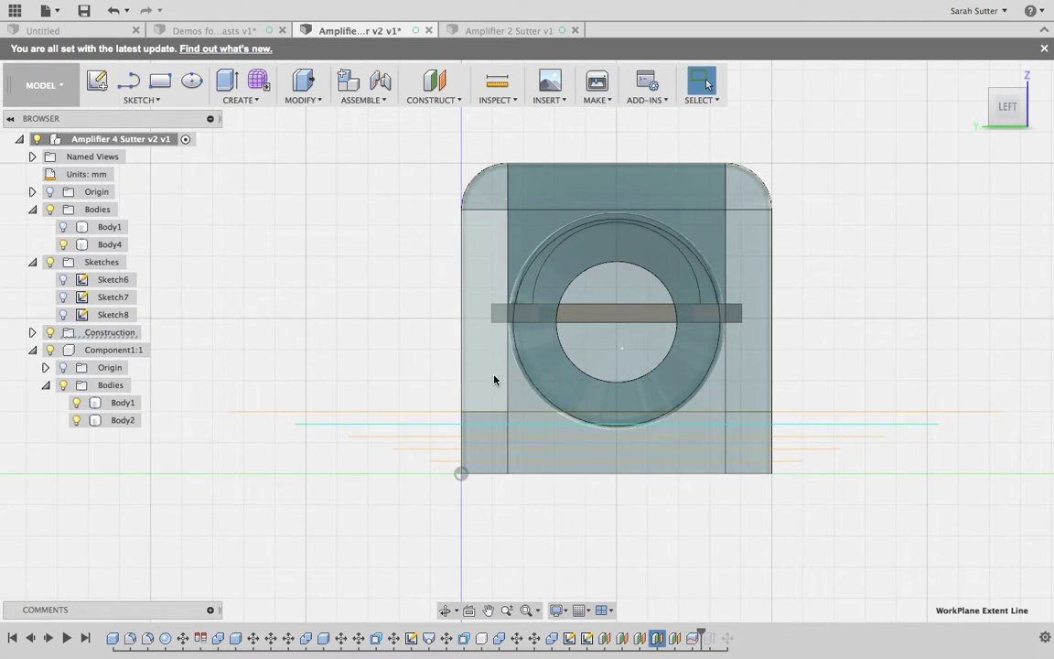
left_click(306, 101)
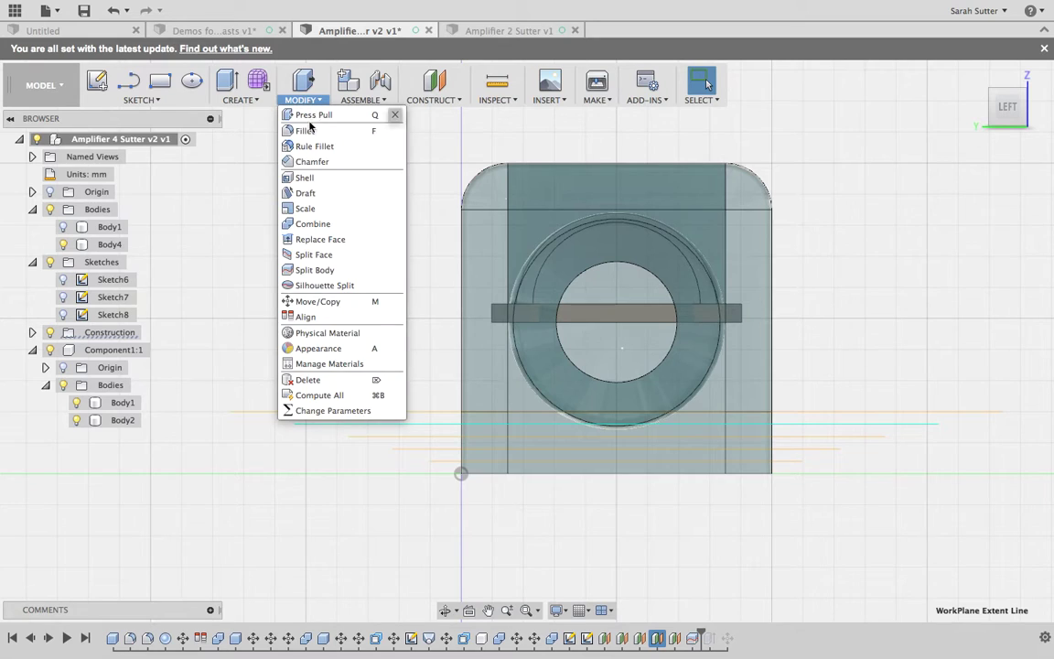
left_click(316, 270)
left_click(487, 384)
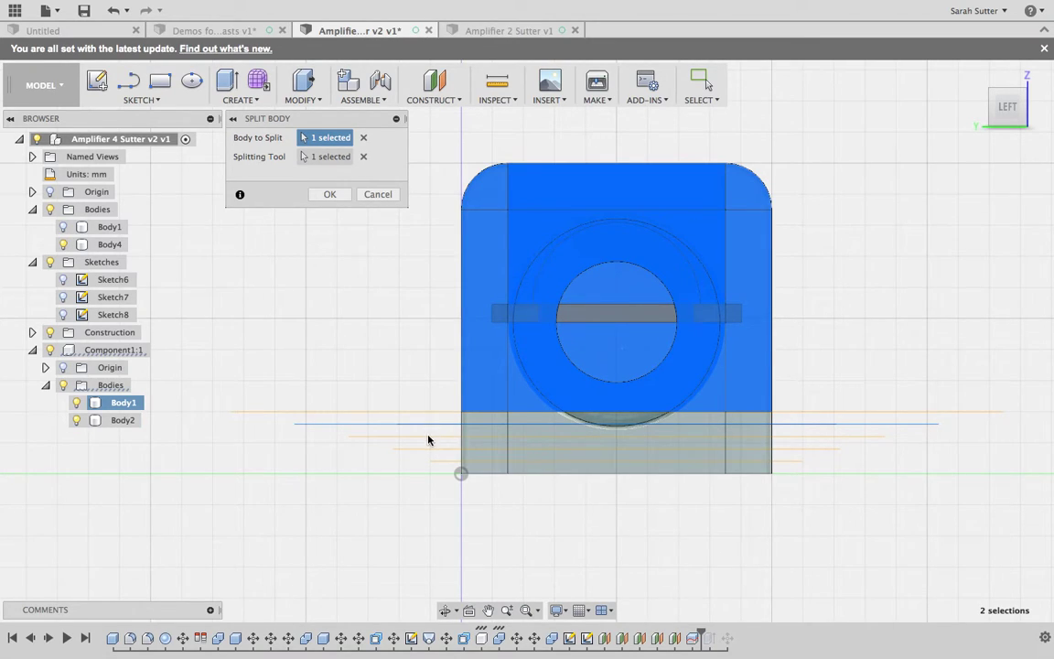
left_click(335, 194)
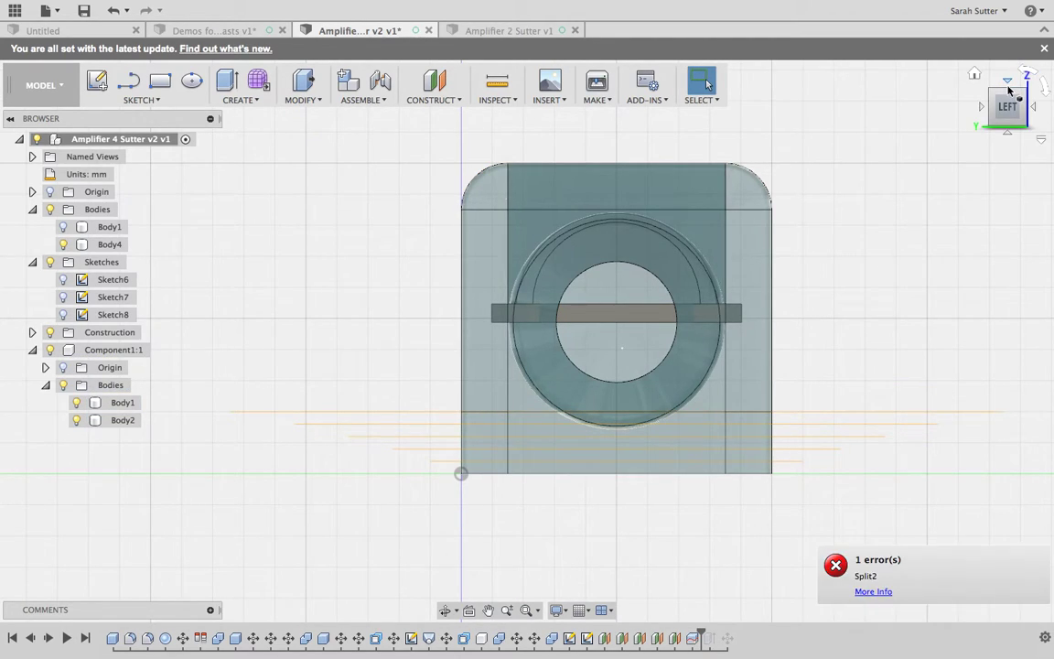
Split the housing's lower body, Body2, with the second-highest construction plane
mouse_move(1007, 89)
left_mouse_down()
mouse_move(1007, 99)
mouse_move(1008, 87)
left_mouse_up()
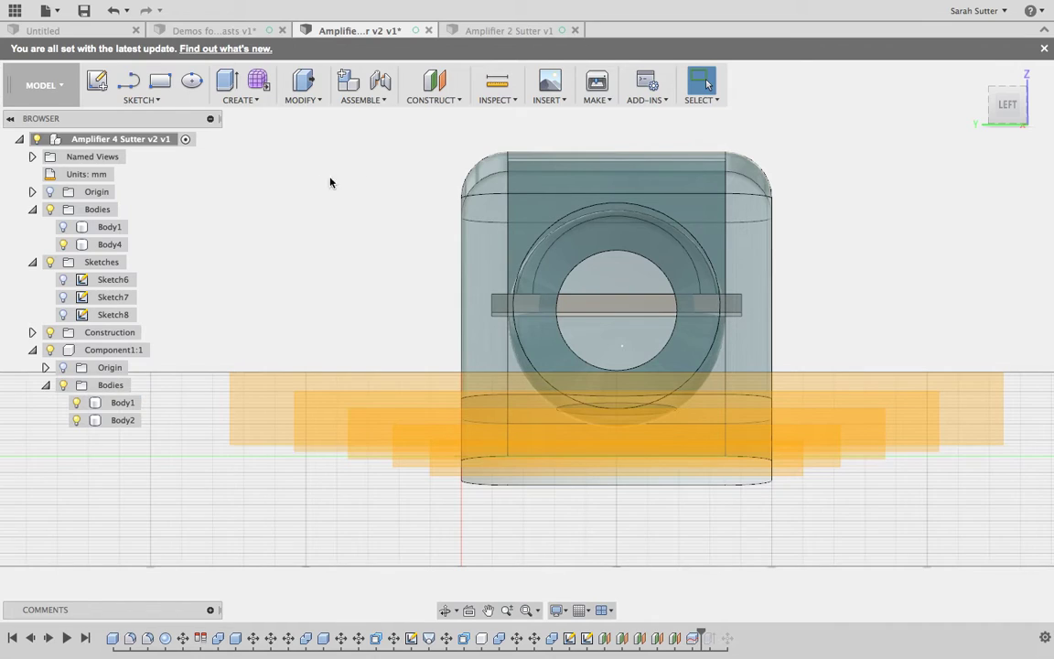
left_click(303, 89)
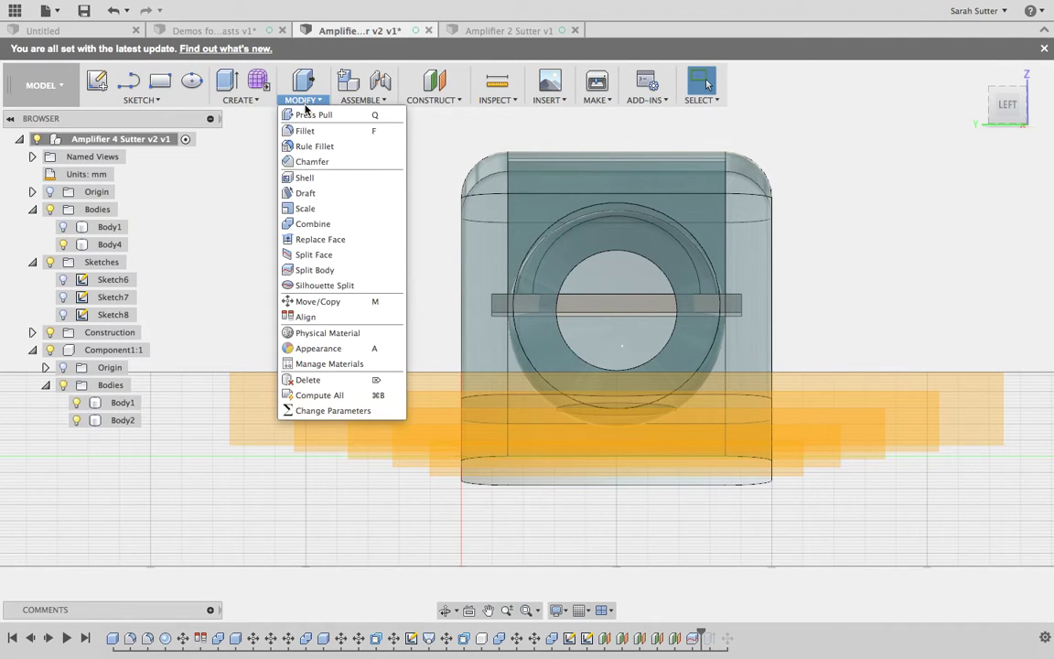
left_click(311, 270)
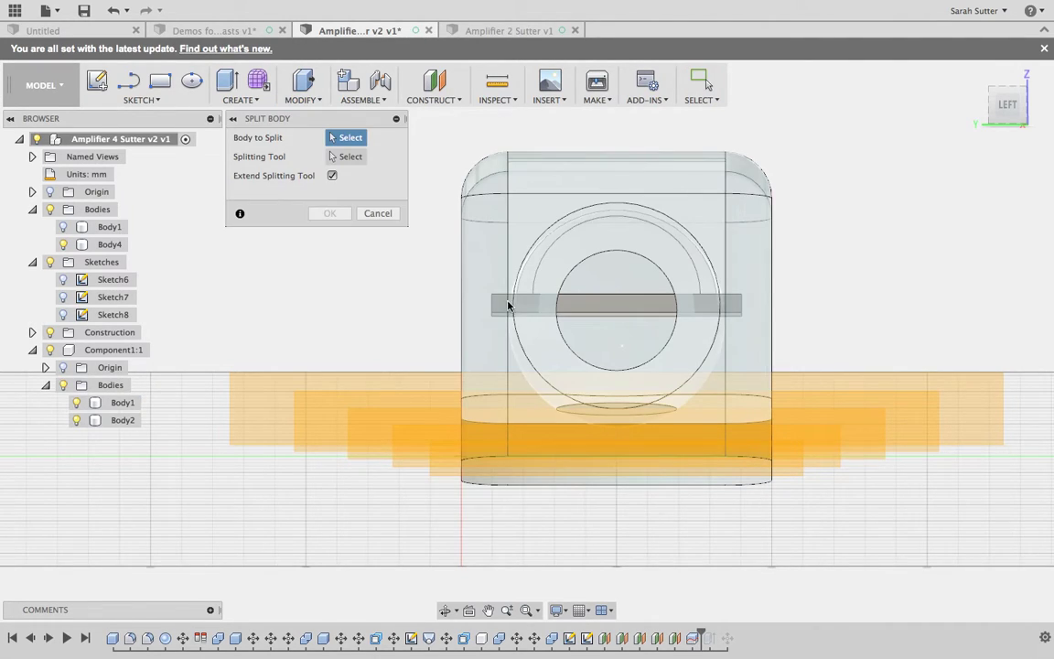
scroll(515, 418, "up", 2)
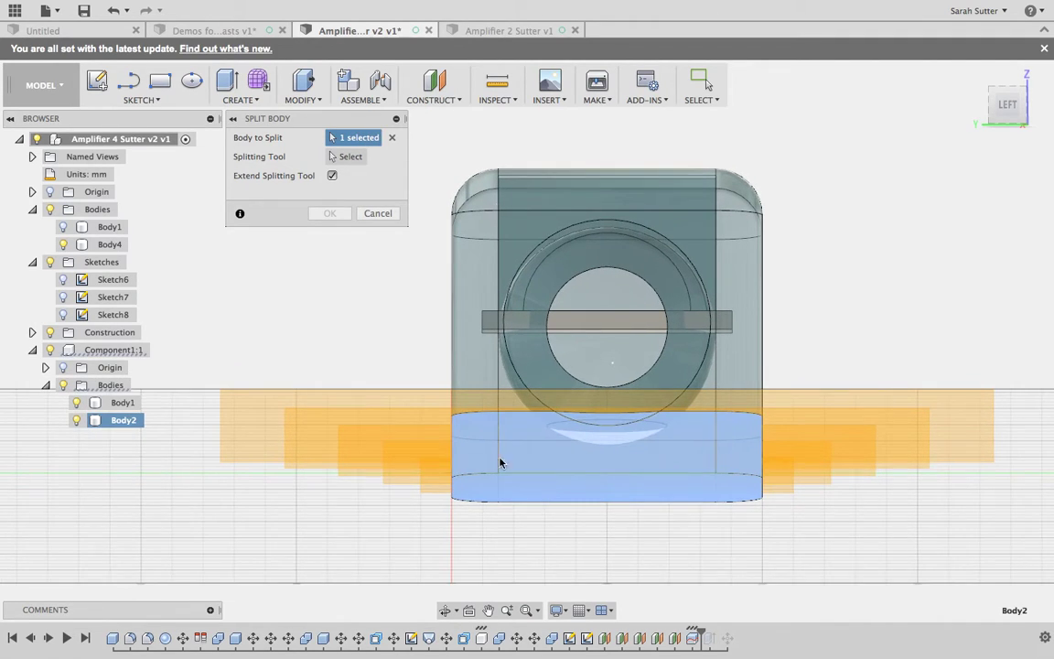
left_click(346, 157)
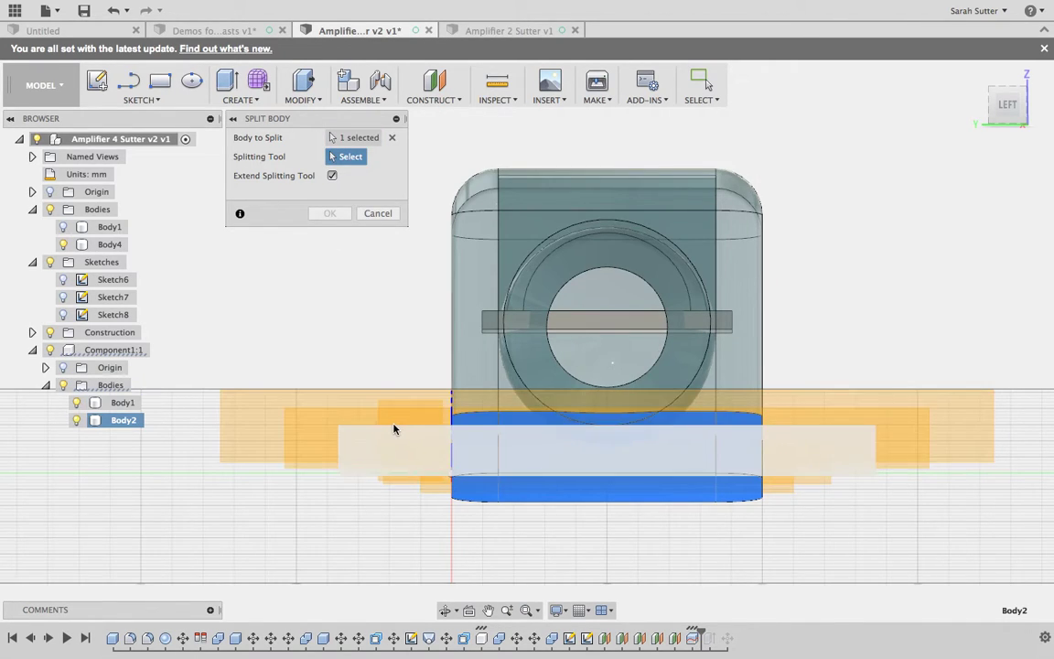
left_click(396, 419)
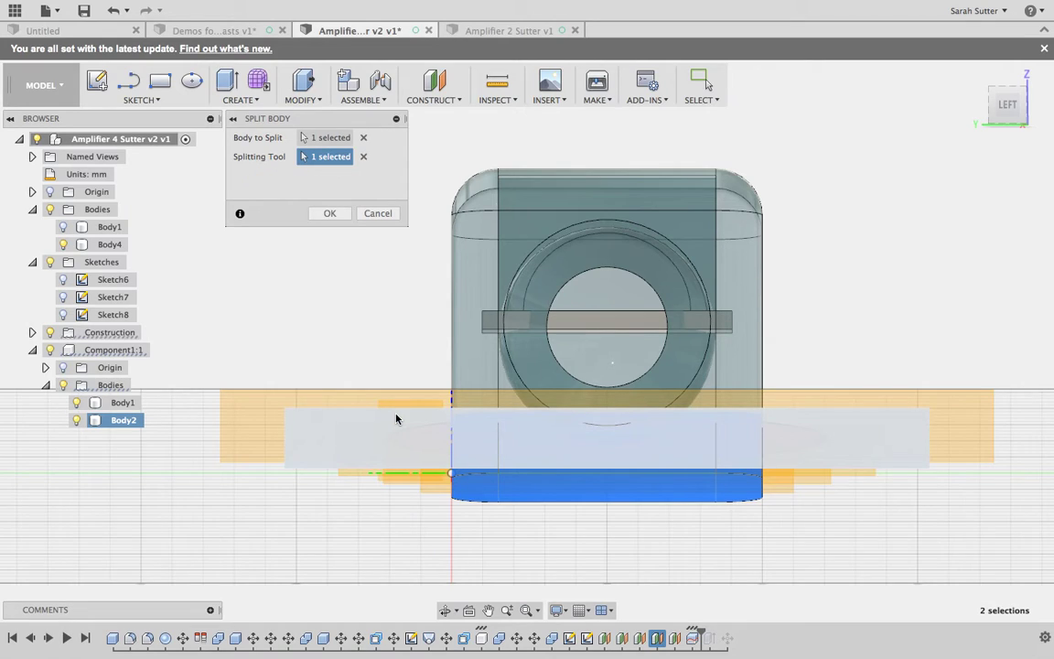
left_click(347, 213)
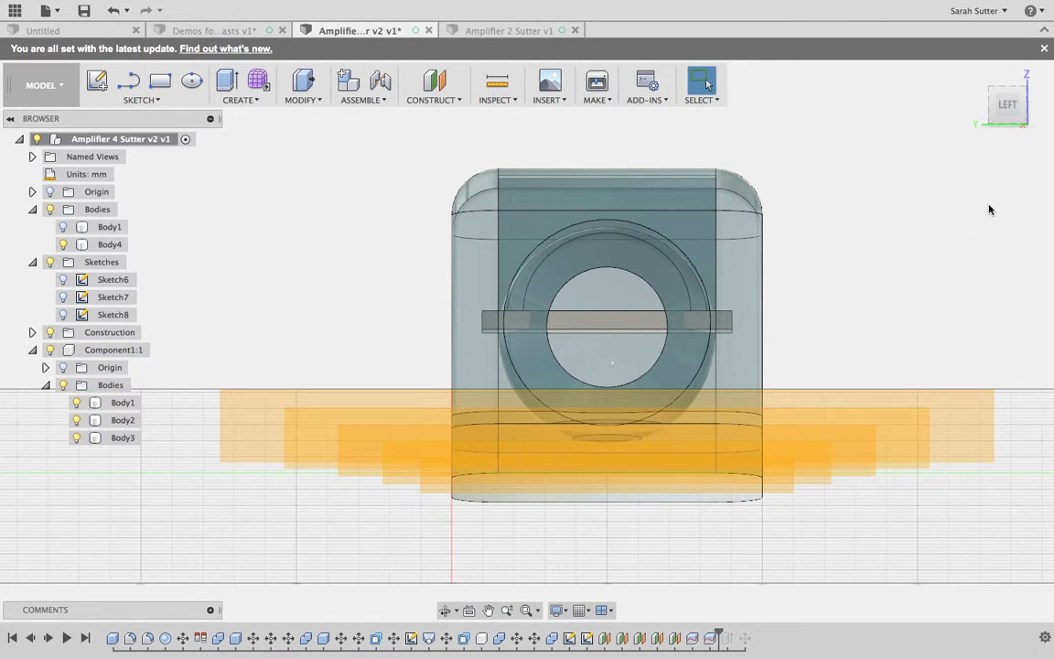
Repeat Split Body to divide the lowest housing piece, Body3, with the third construction plane from the top
left_click(1010, 95)
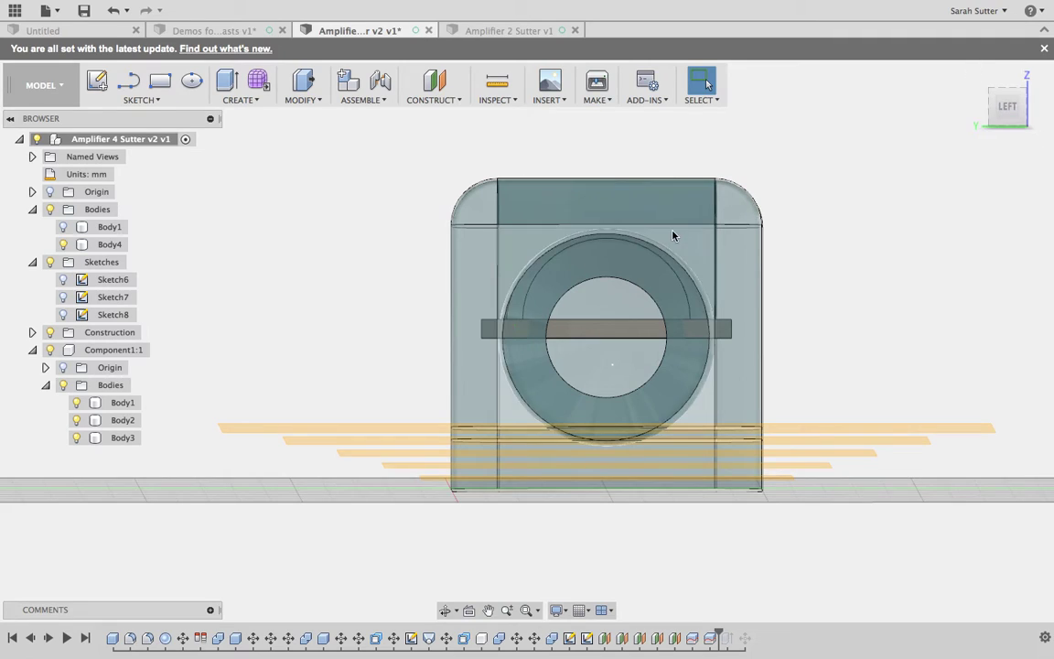
right_click(372, 296)
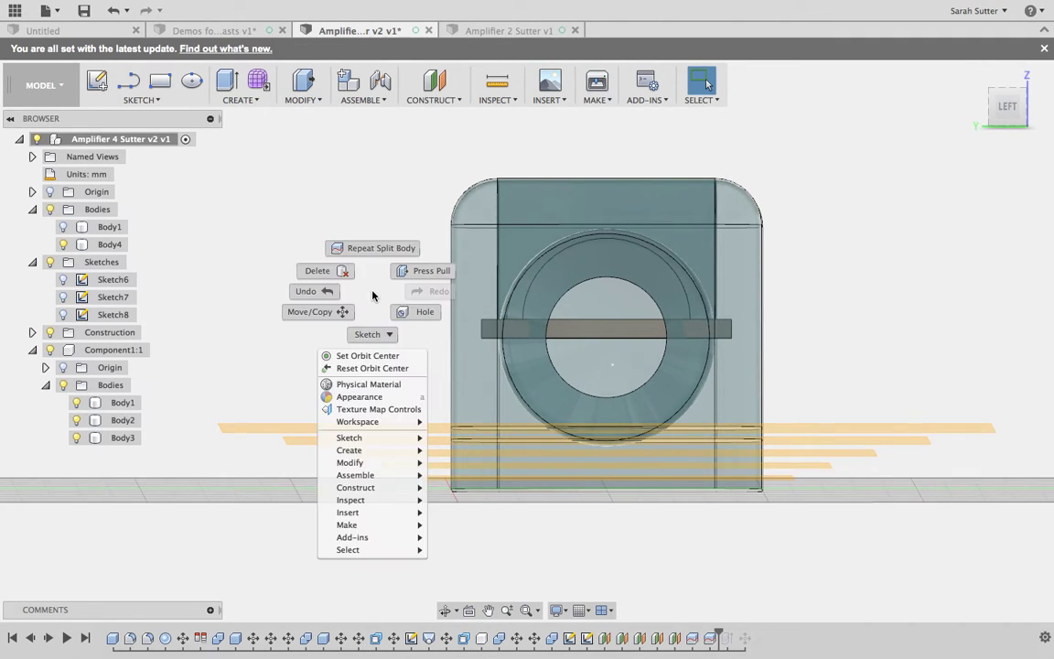
left_click(382, 244)
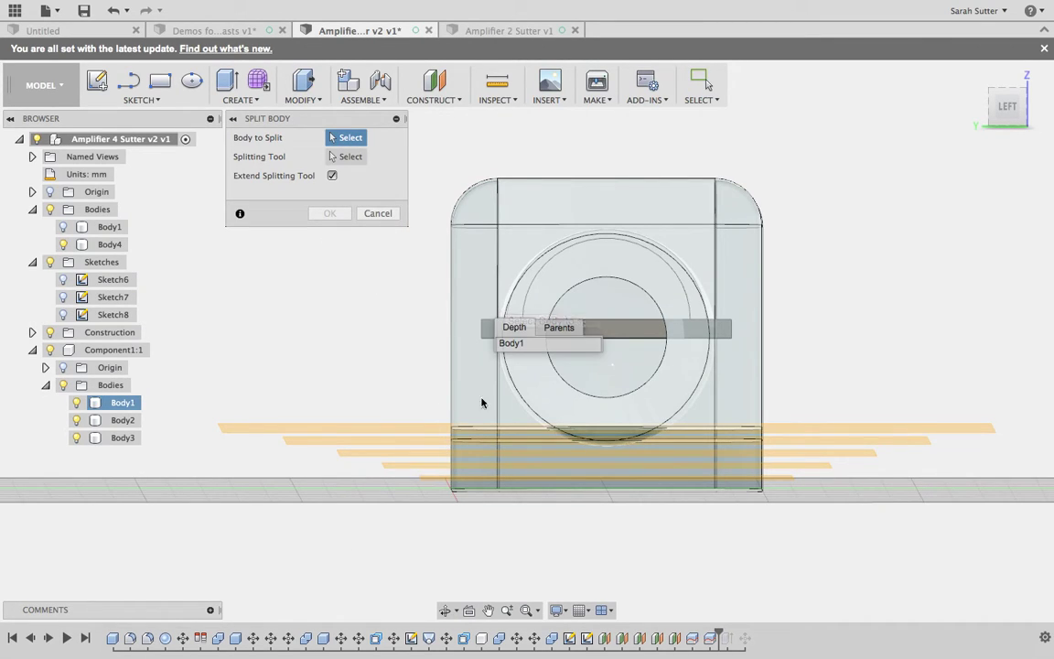
left_click(482, 482)
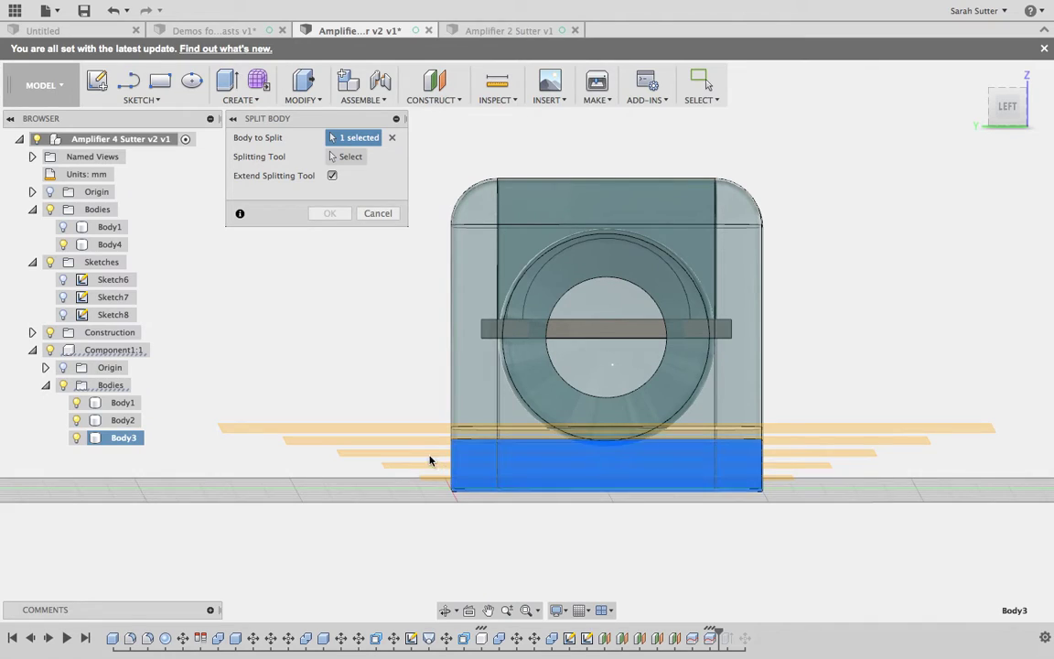
left_click(347, 157)
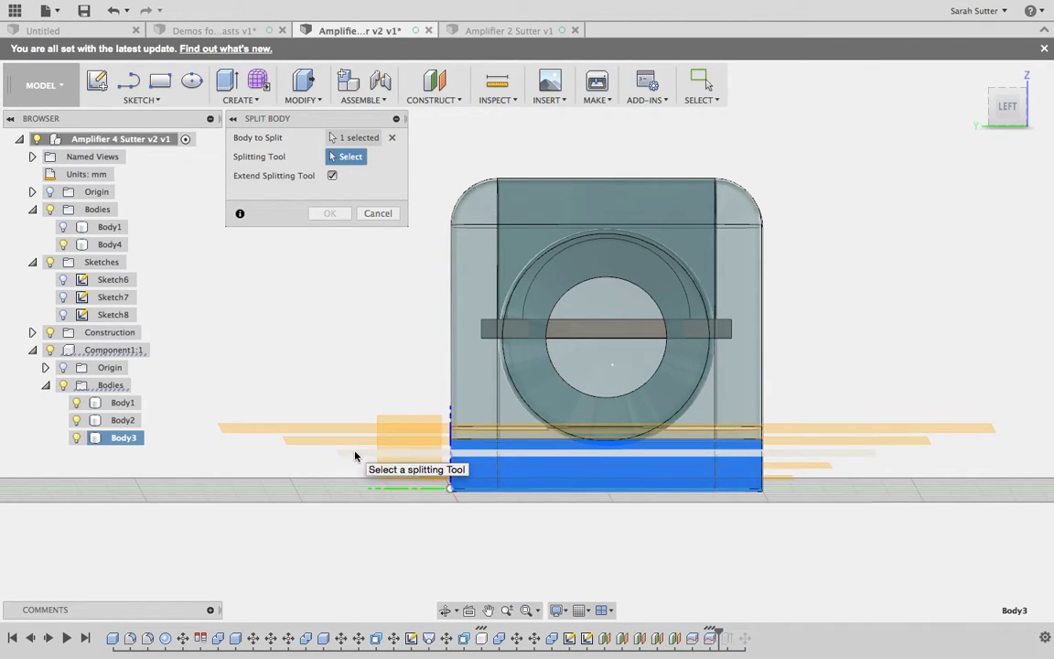
left_click(356, 455)
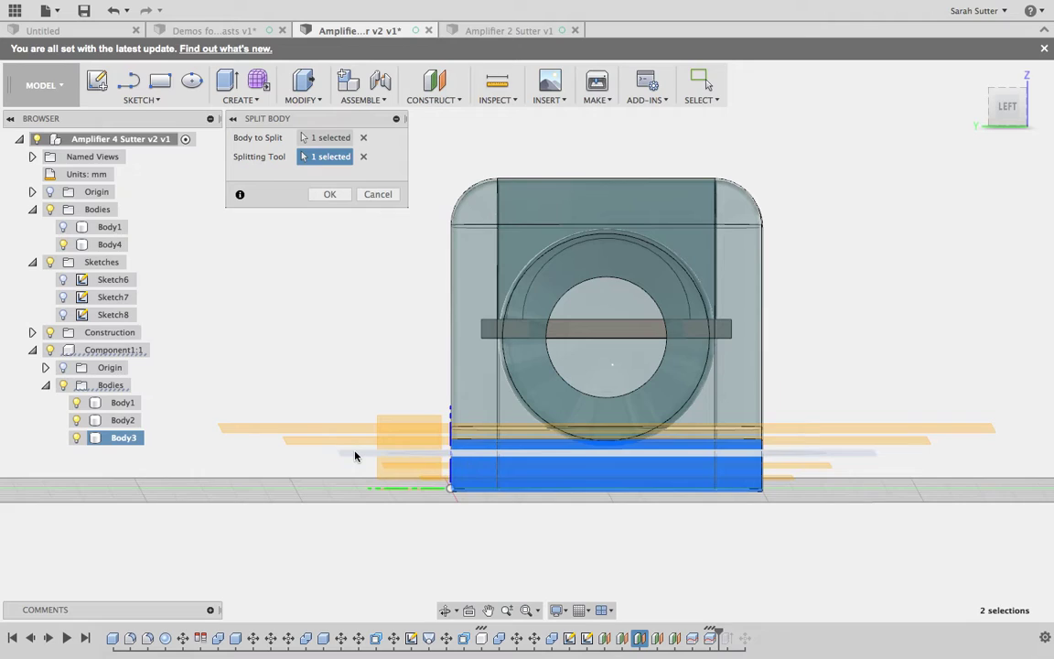
left_click(337, 196)
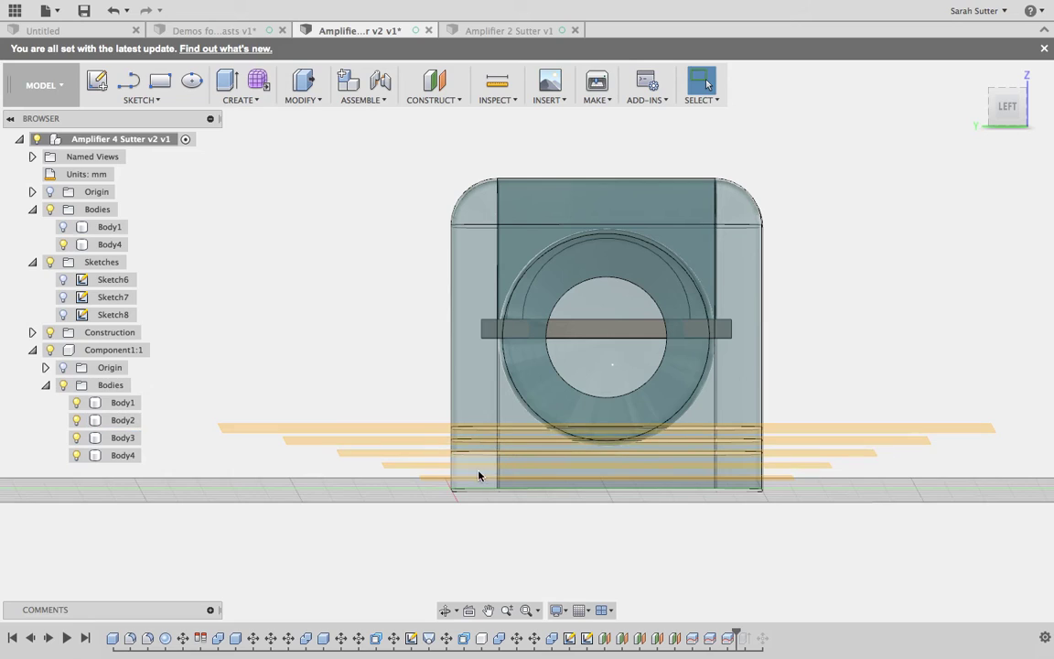
Repeat Split Body to divide the lowest housing piece, Body4, with the fourth construction plane from the top
right_click(411, 369)
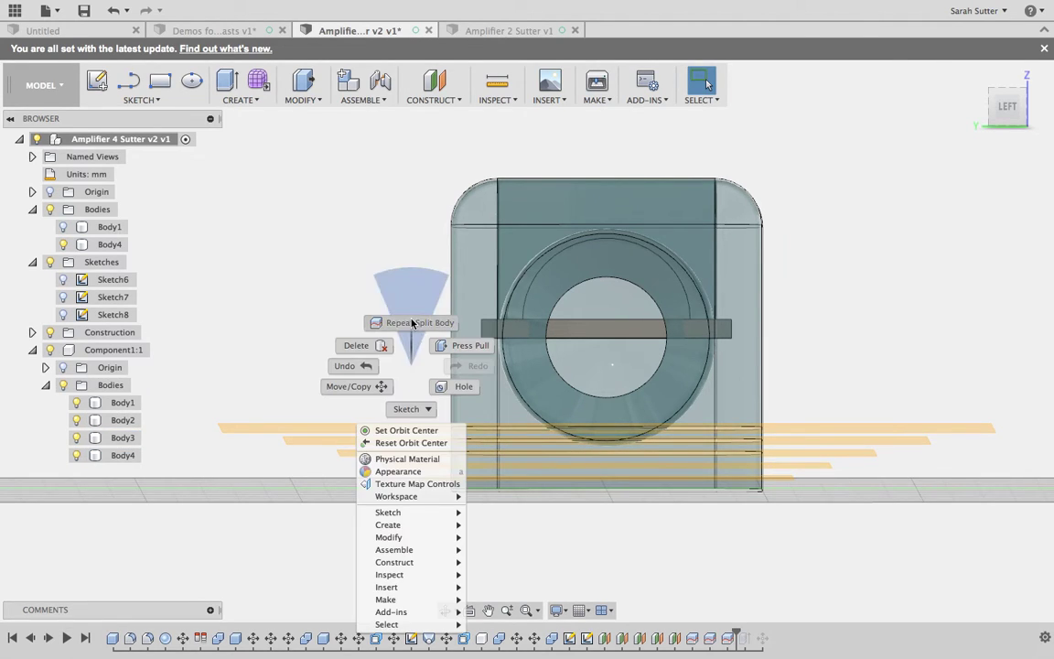
left_click(412, 325)
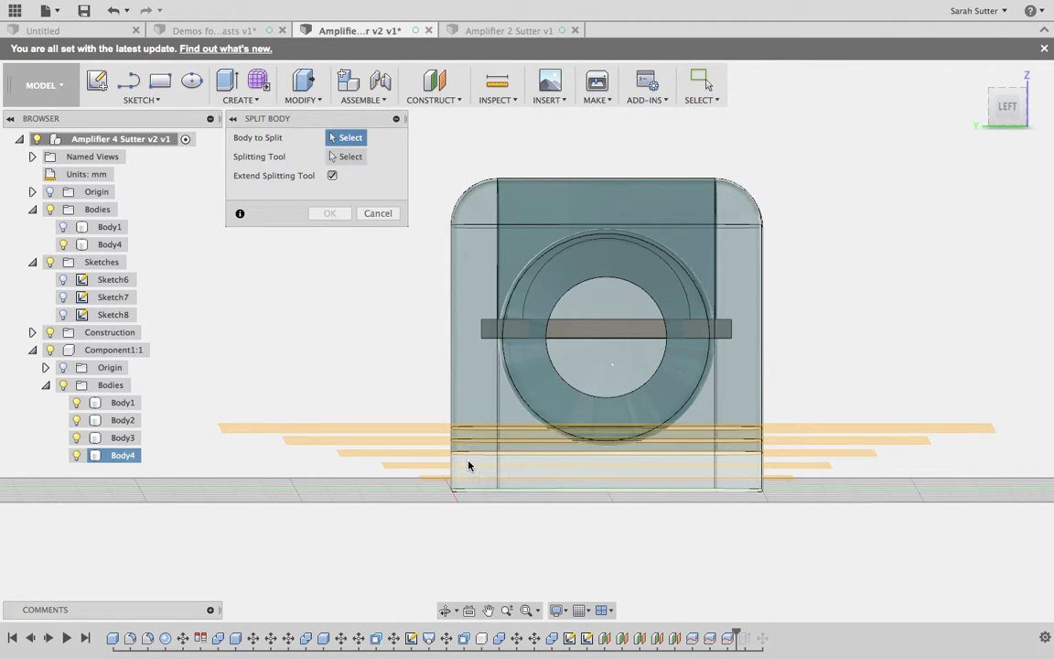
left_click(462, 463)
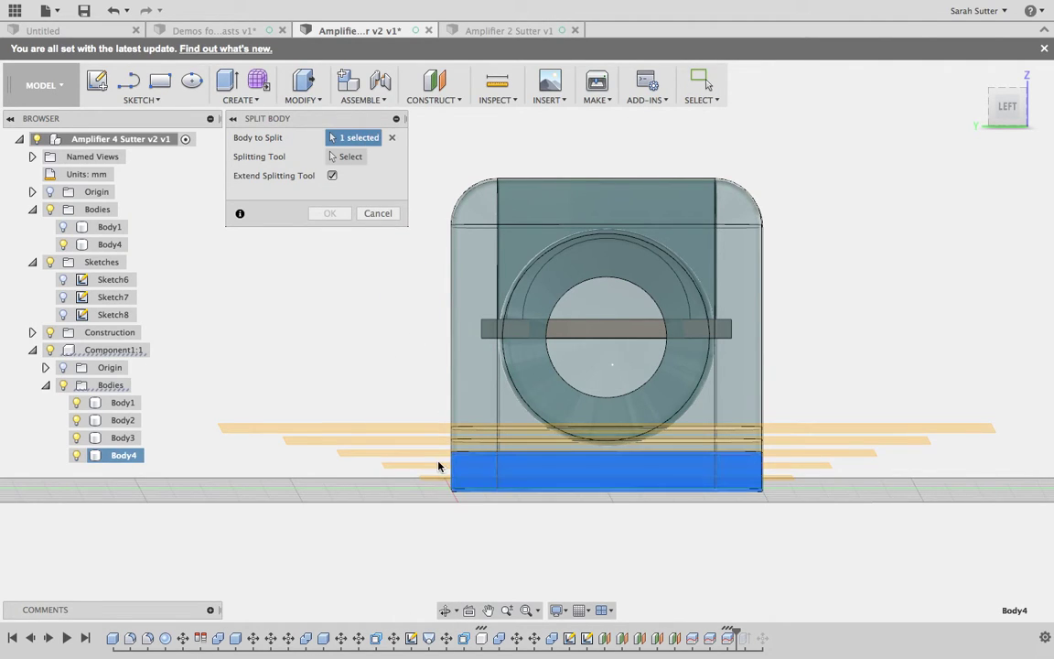
left_click(352, 159)
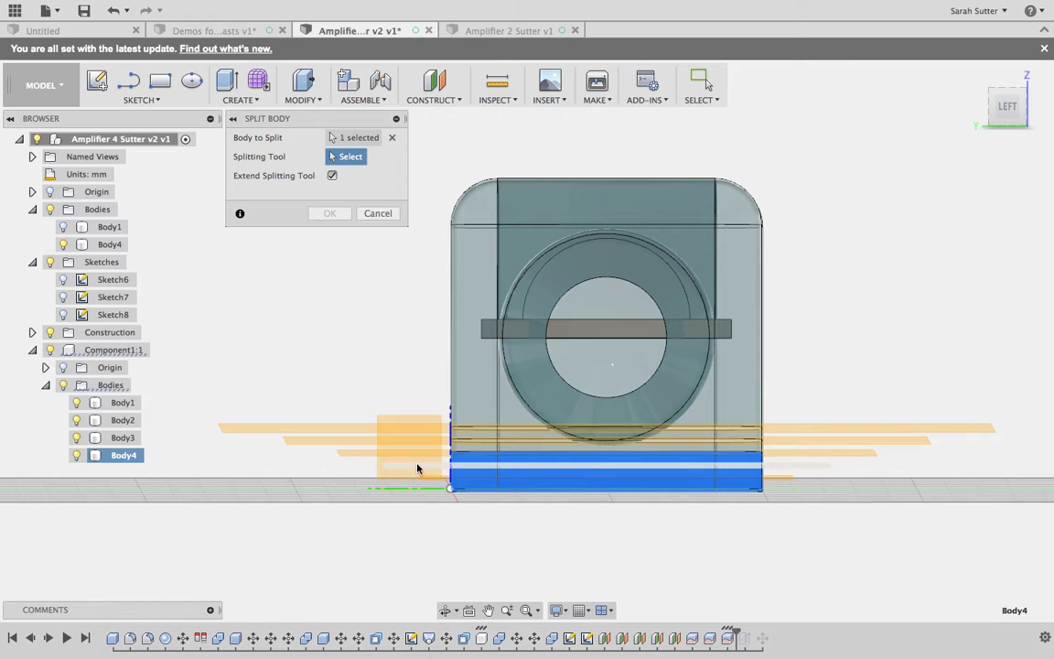
left_click(417, 468)
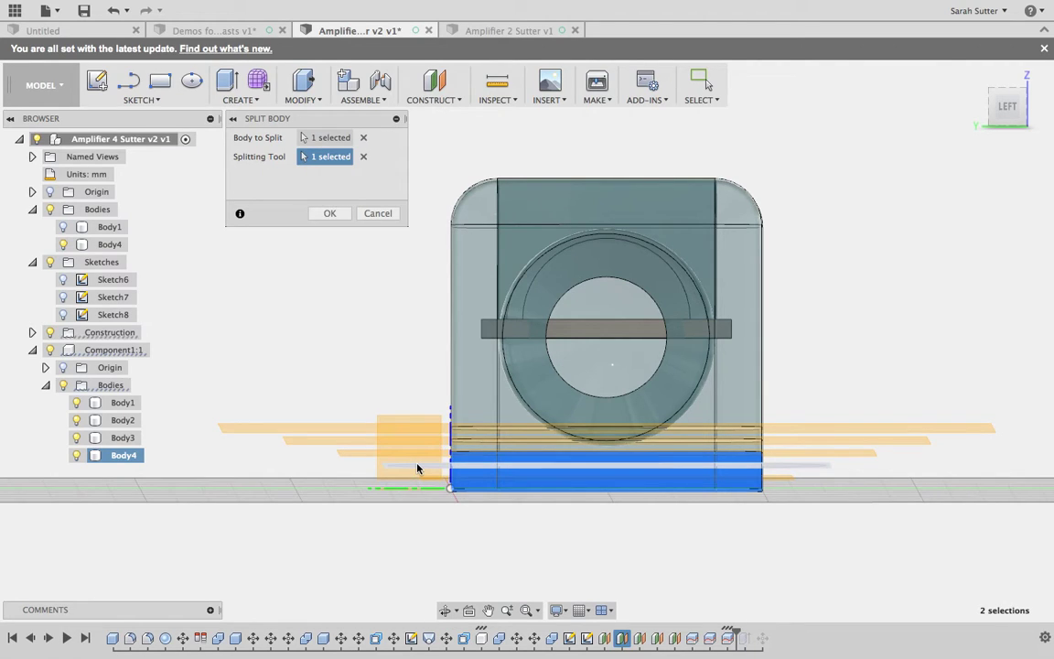
left_click(331, 213)
Split the lowest housing piece, Body5, with the bottommost construction plane
right_click(368, 373)
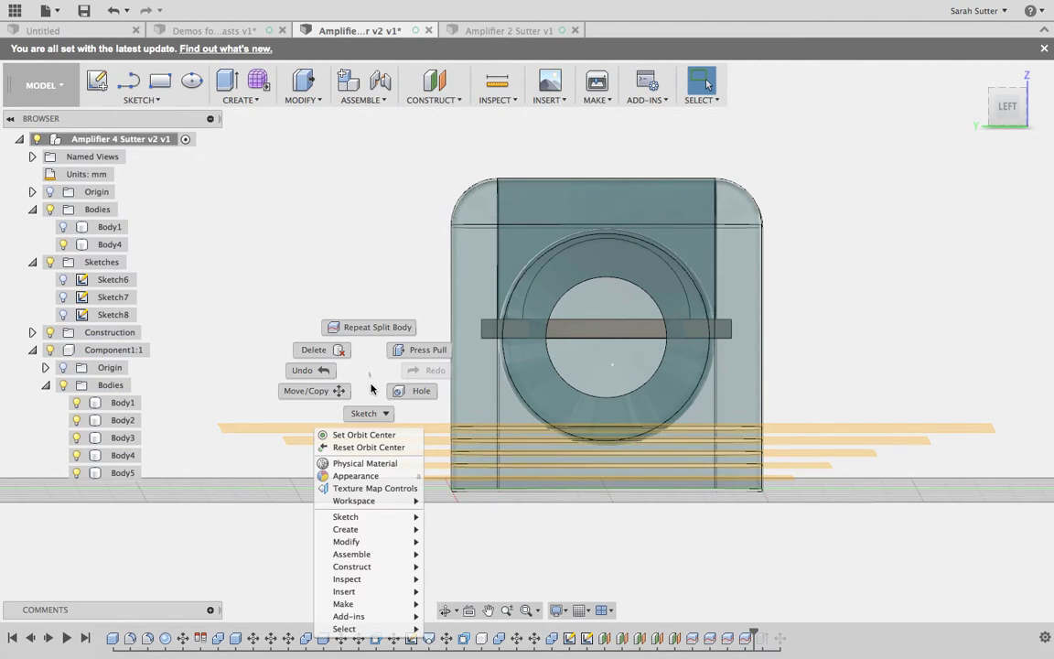
left_click(379, 329)
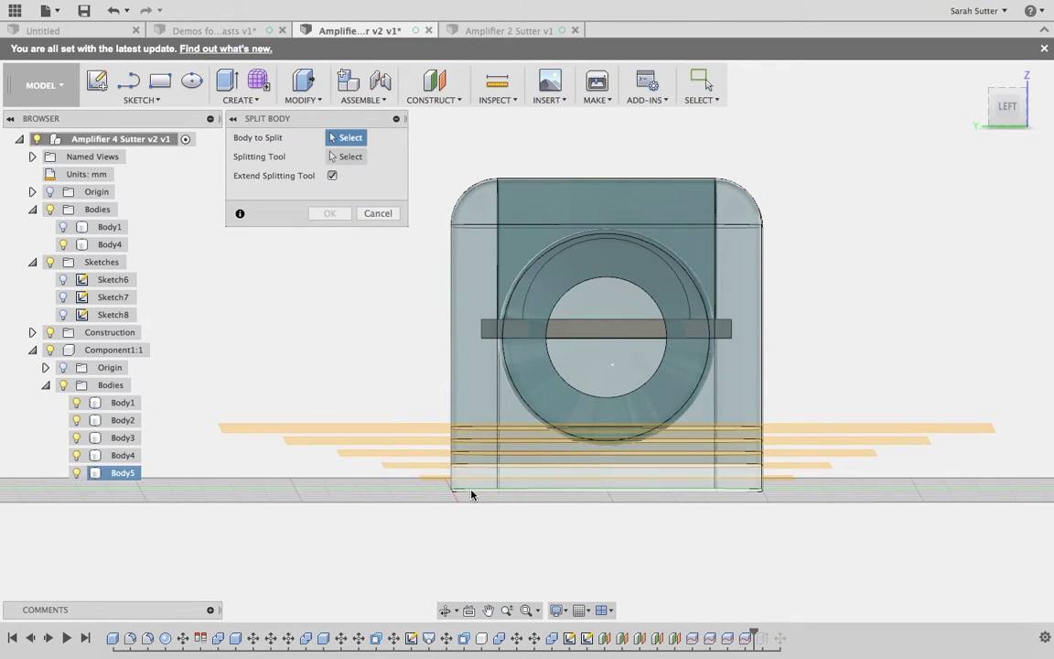
left_click(448, 483)
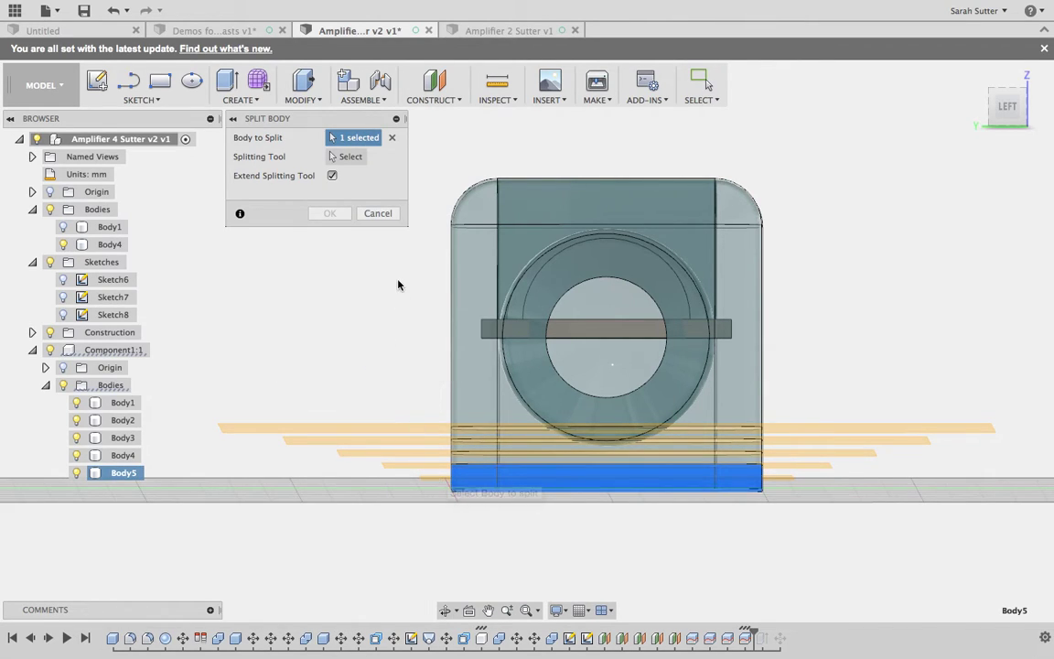
left_click(347, 156)
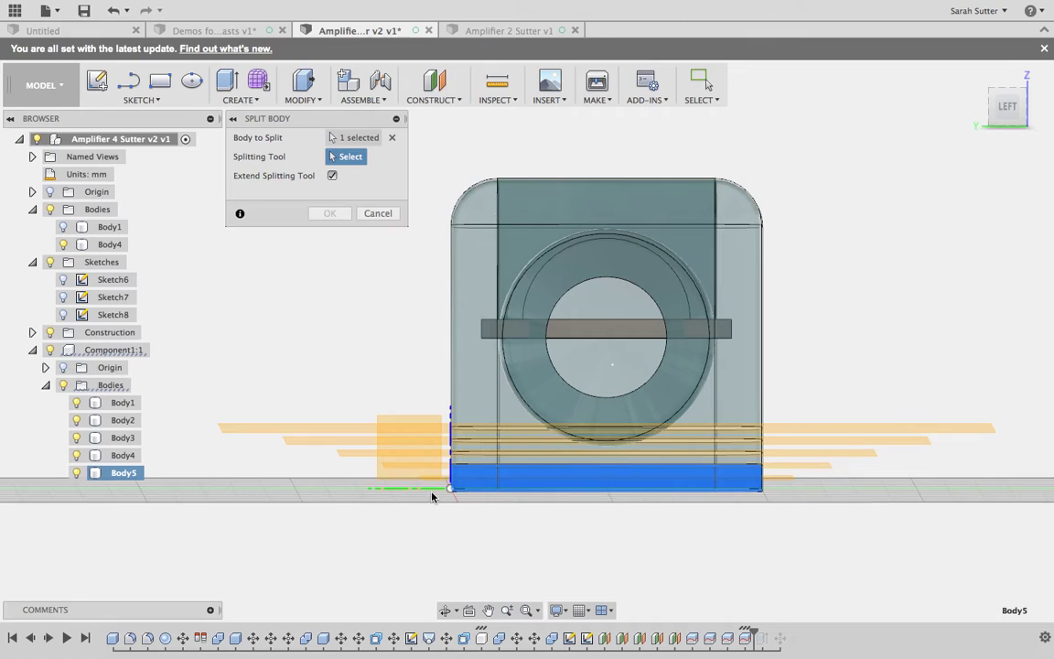
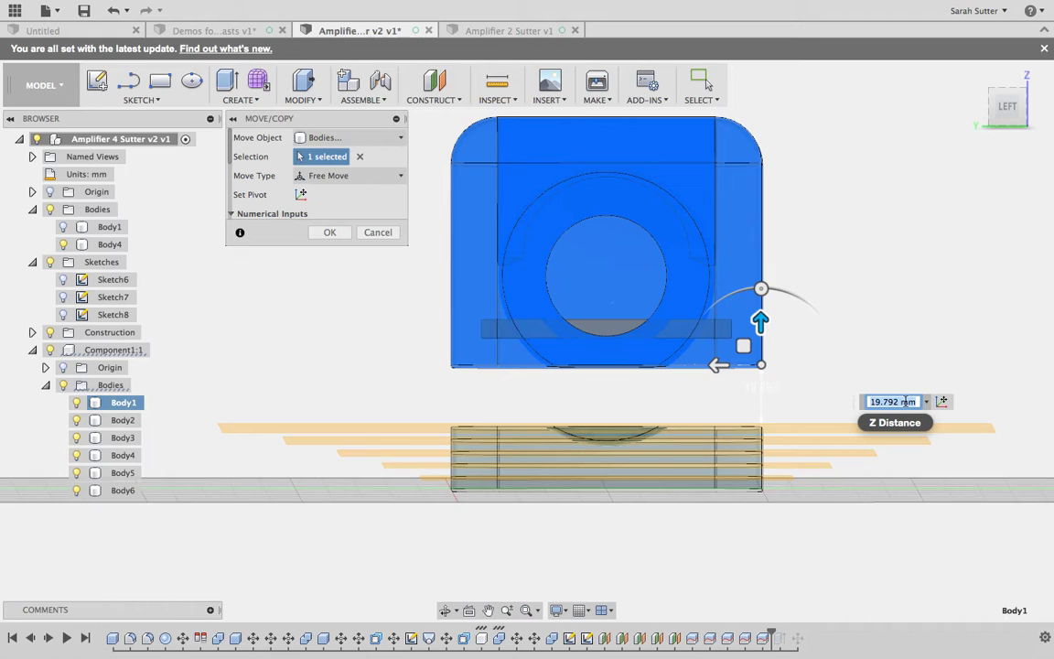
Move the housing's large upper body, Body1, 20 mm straight up, away from the thin layers
type("20")
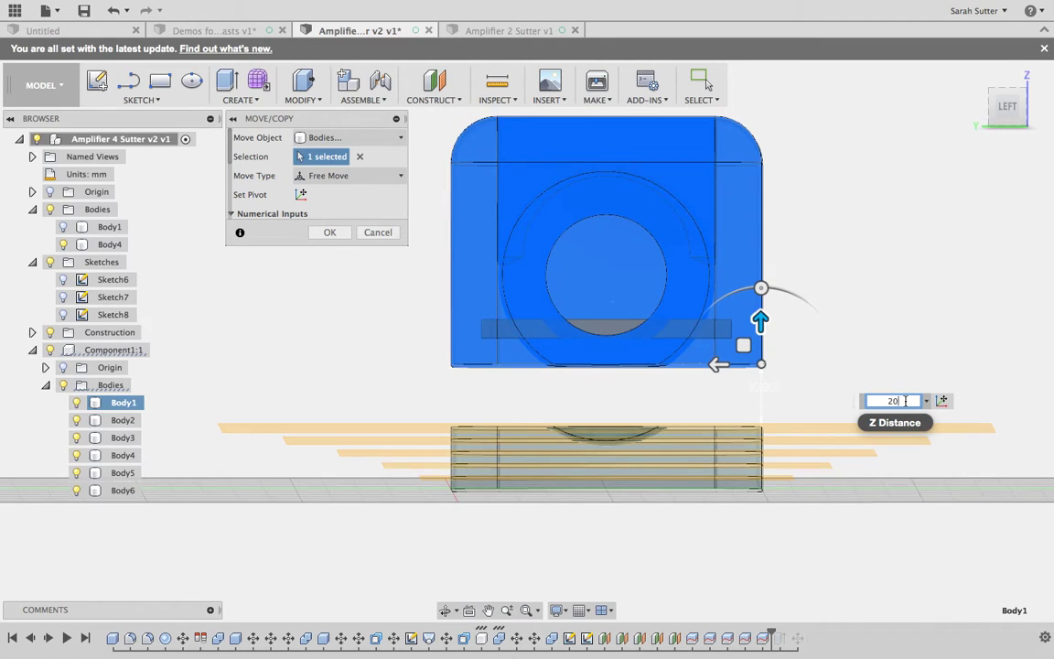
key("Return")
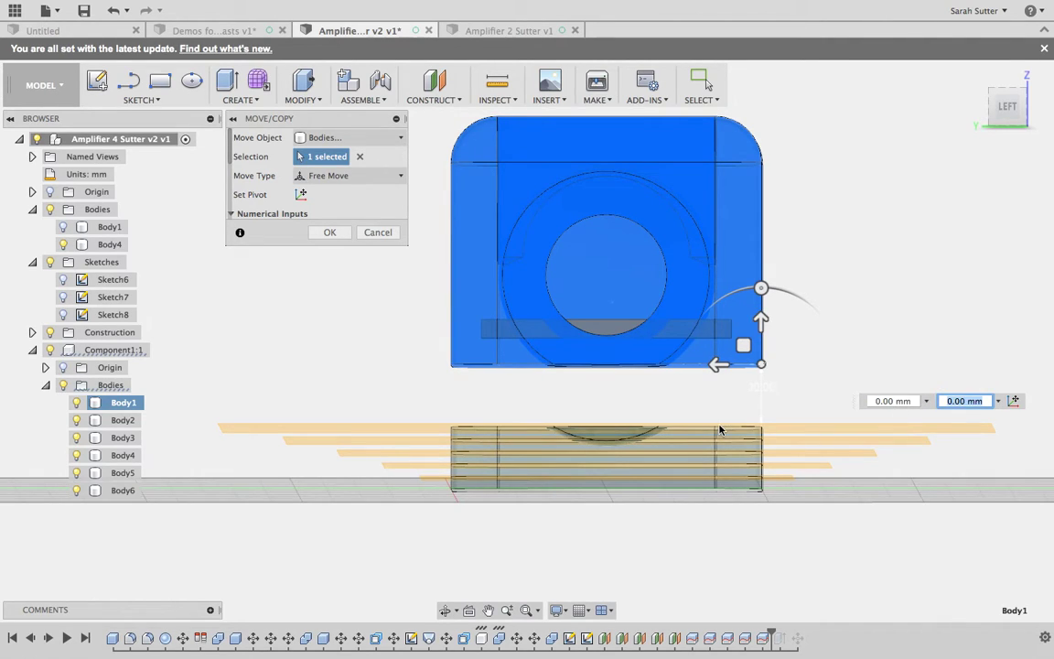
key("Tab")
key("Return")
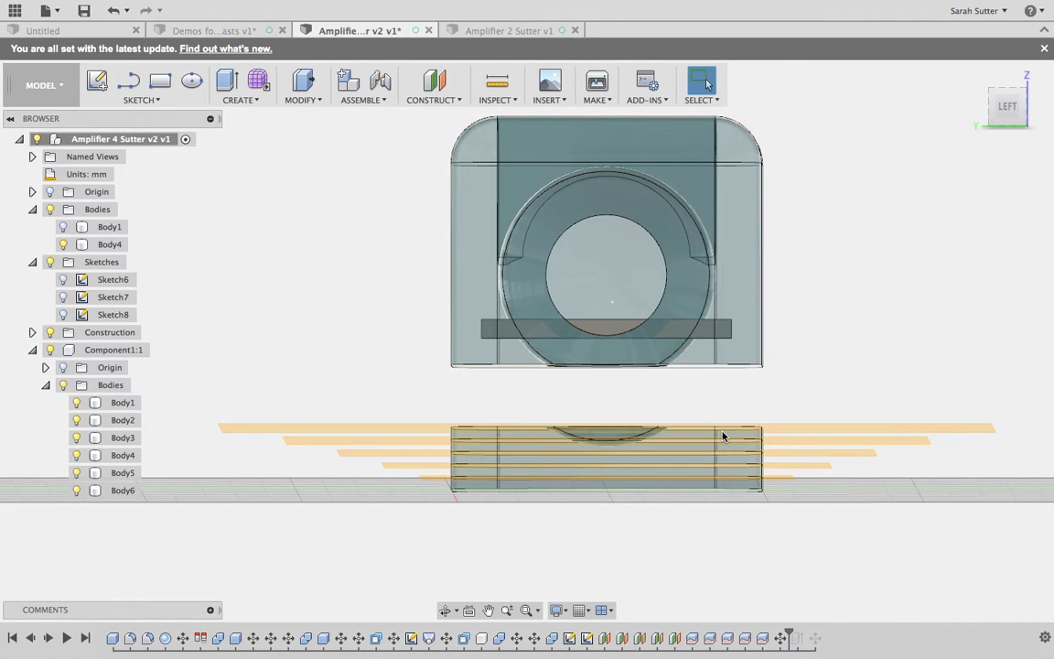
Move the topmost thin layer, Body2, 15 mm upward with Move/Copy, leaving a gap beneath the large upper body
key("m")
left_click(712, 435)
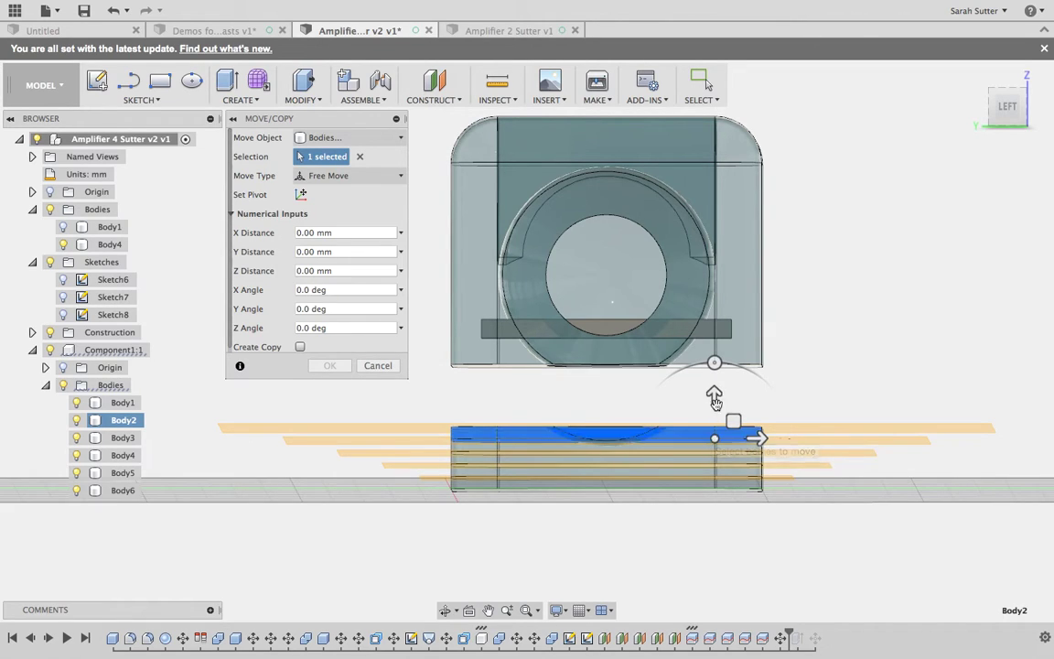
mouse_move(715, 395)
left_mouse_down()
mouse_move(713, 376)
mouse_move(714, 386)
left_mouse_up()
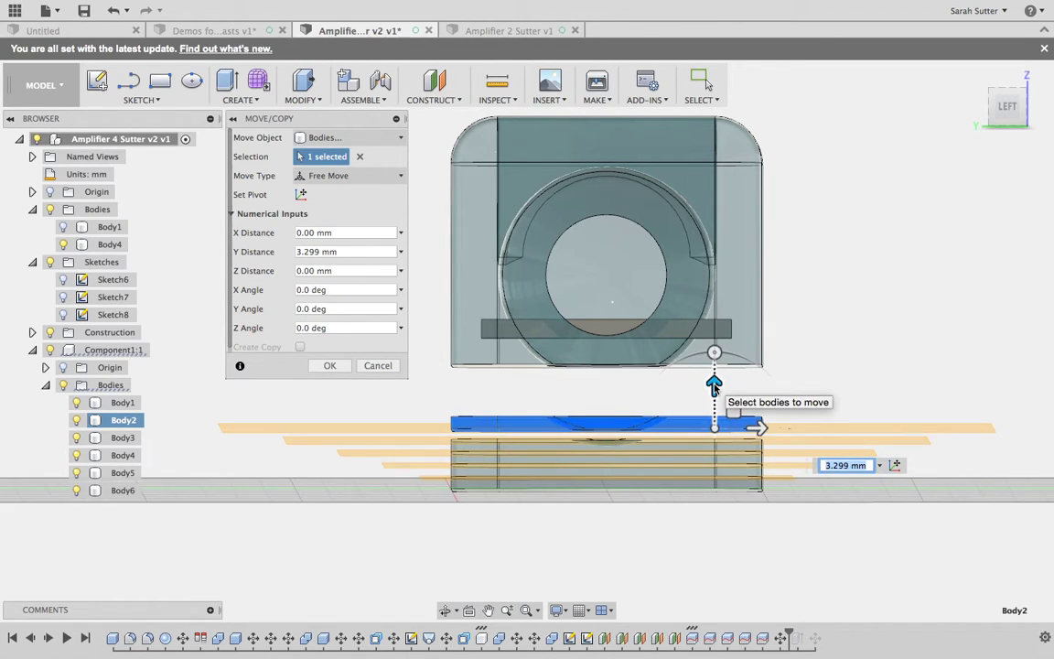
type("18")
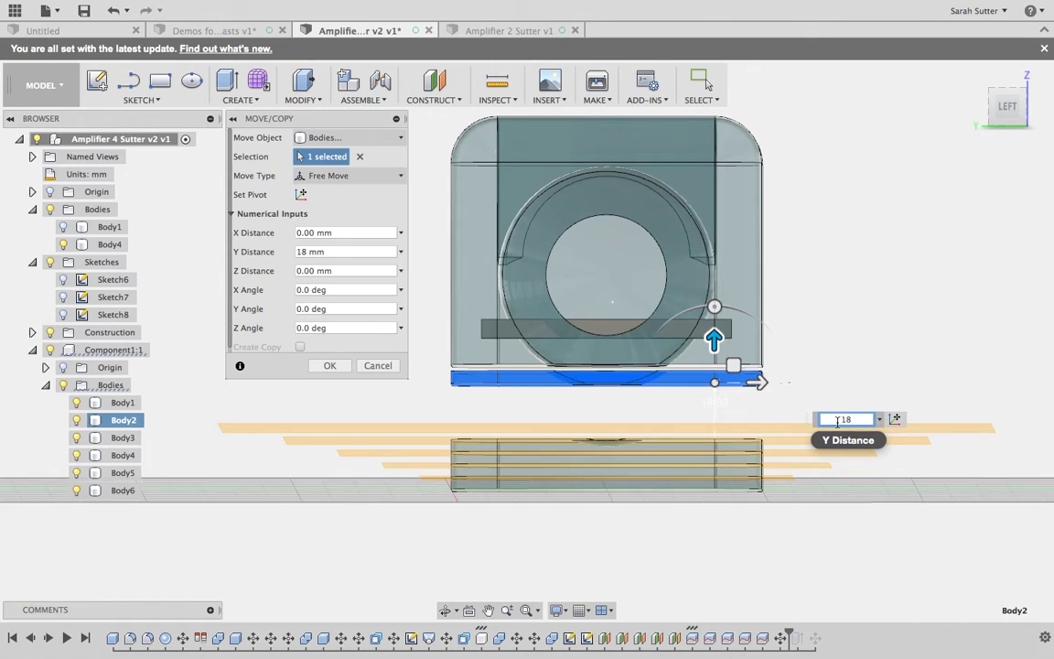
key("BackSpace")
type("5")
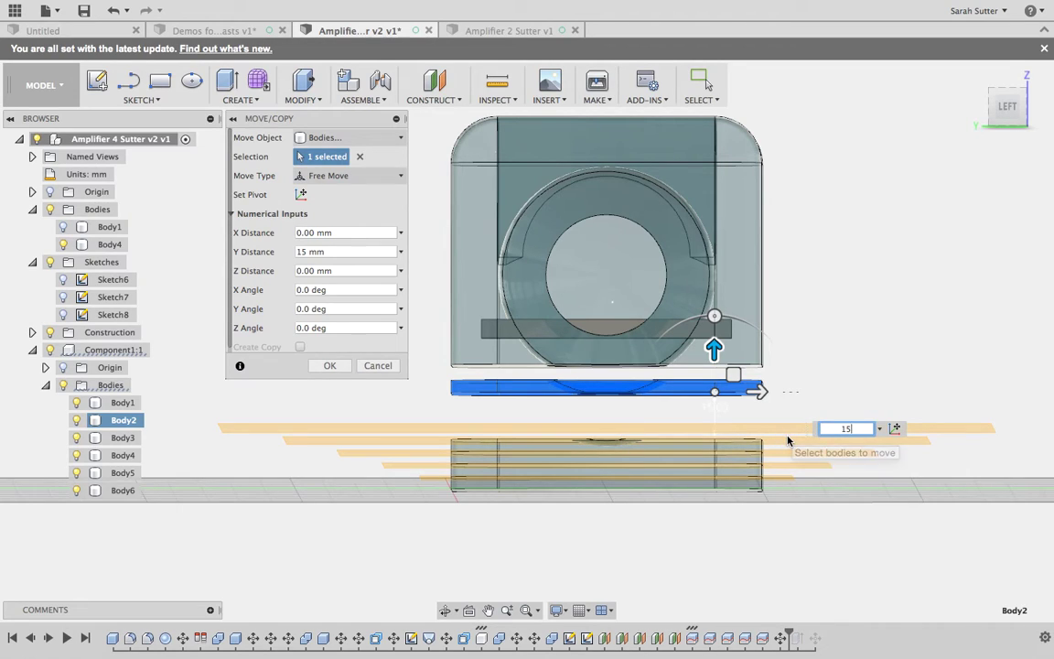
key("Return")
Raise the second thin layer, Body3, to just below the first thin layer, leaving a small gap
left_click(754, 446)
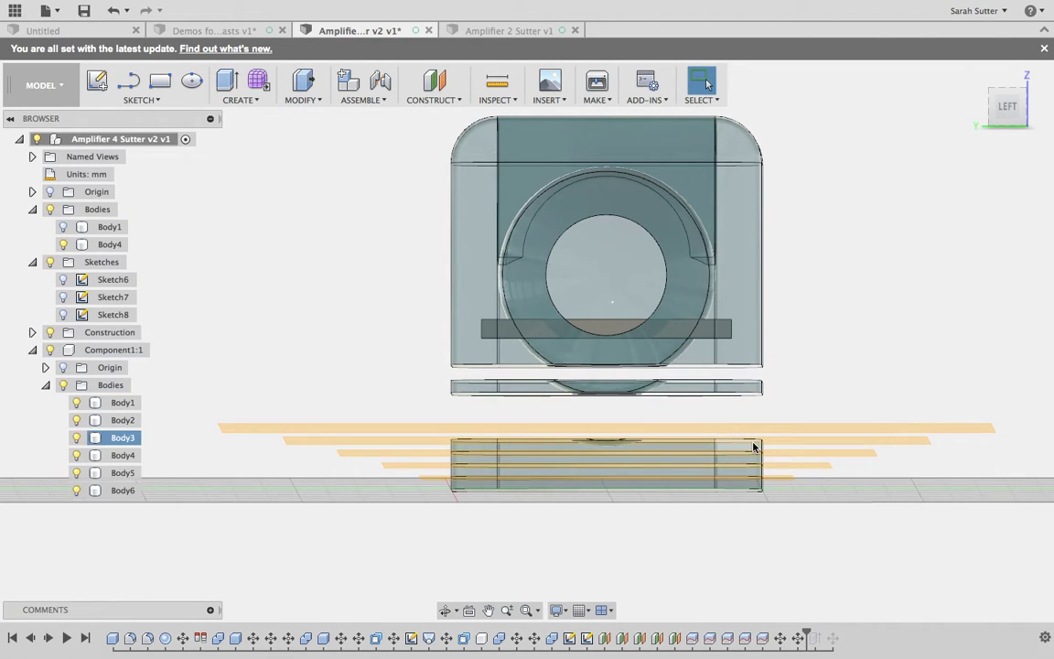
key("m")
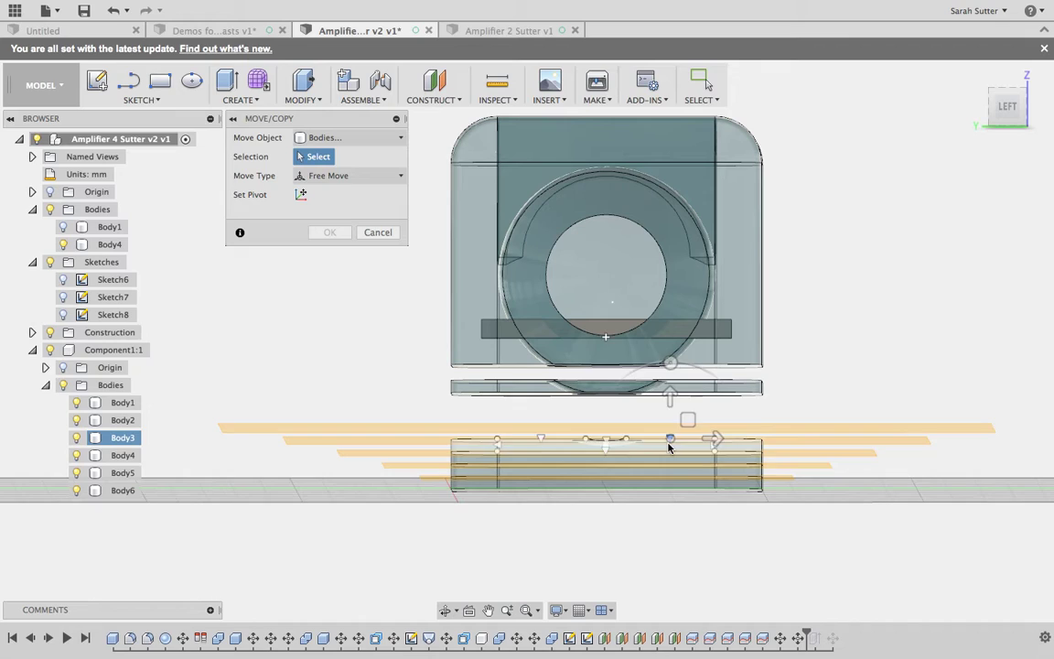
left_click_drag(670, 396, 668, 363)
key("Return")
Move the third thin layer, Body4, upward by about 5.9 mm to separate it from the layers below
key("m")
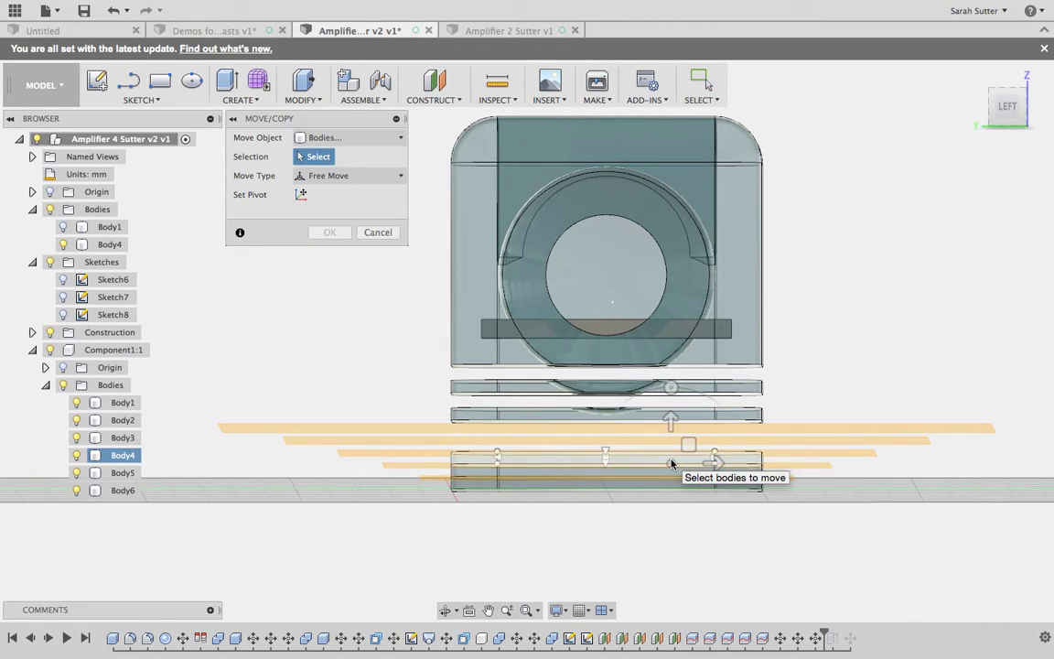
left_click(671, 464)
left_click_drag(670, 421, 671, 400)
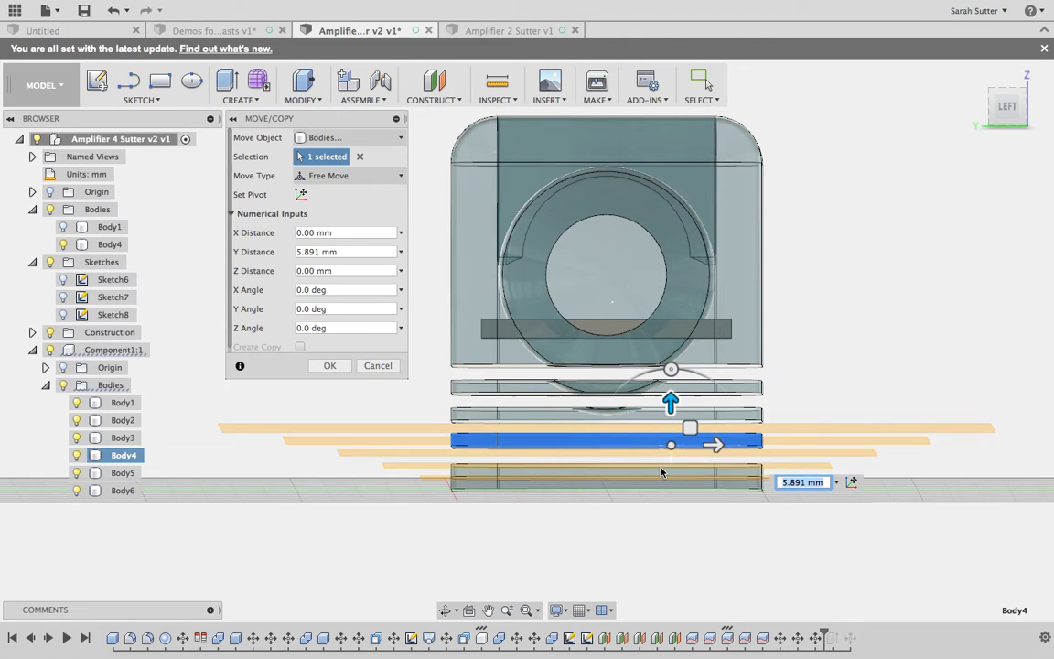
key("Return")
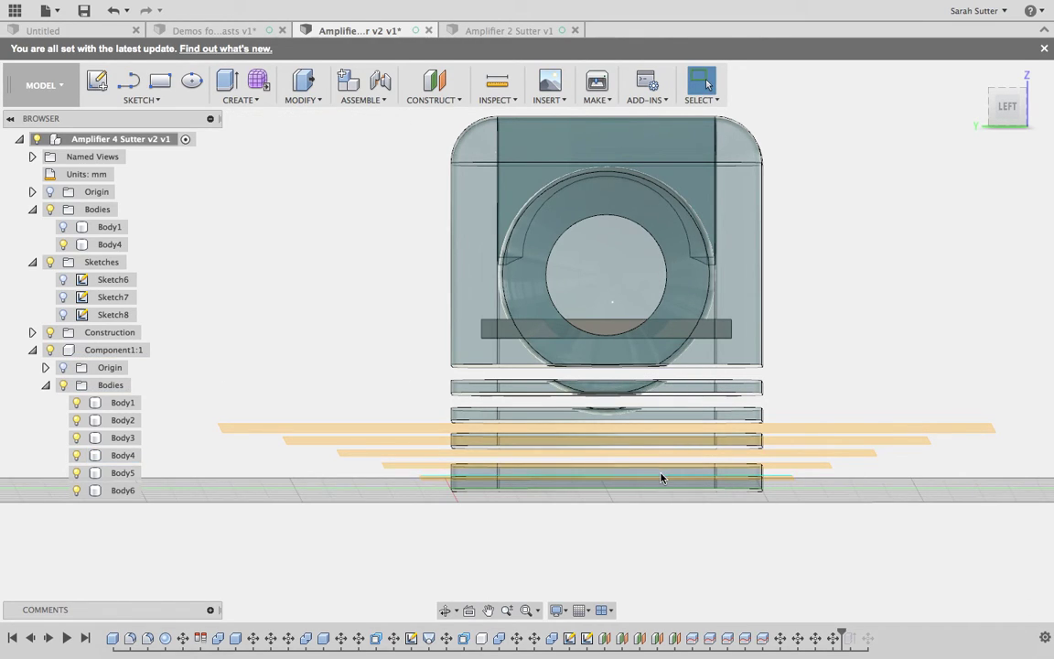
Move the fourth thin layer, Body5, upward by about 3.5 mm, leaving a gap above the bottom layer
key("m")
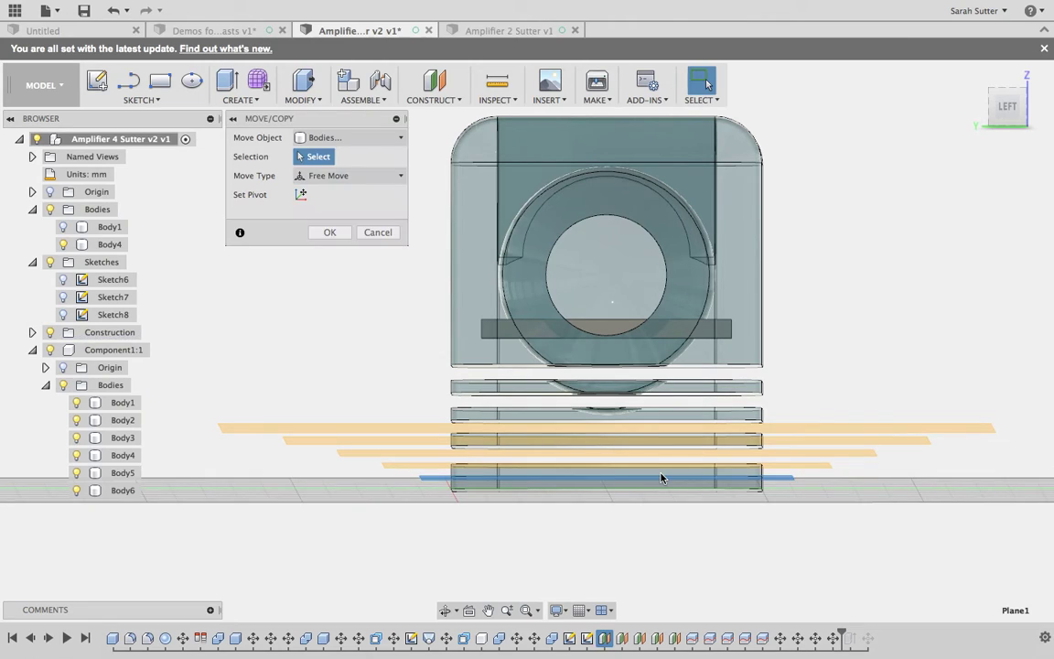
left_click(663, 476)
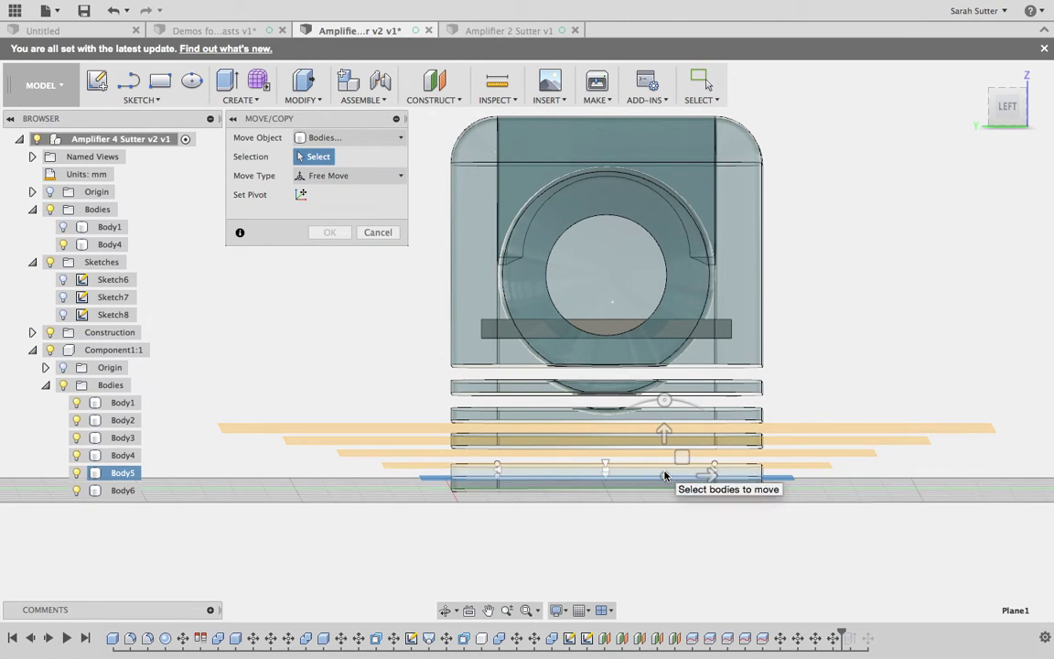
left_click(666, 477)
left_click_drag(665, 430, 665, 421)
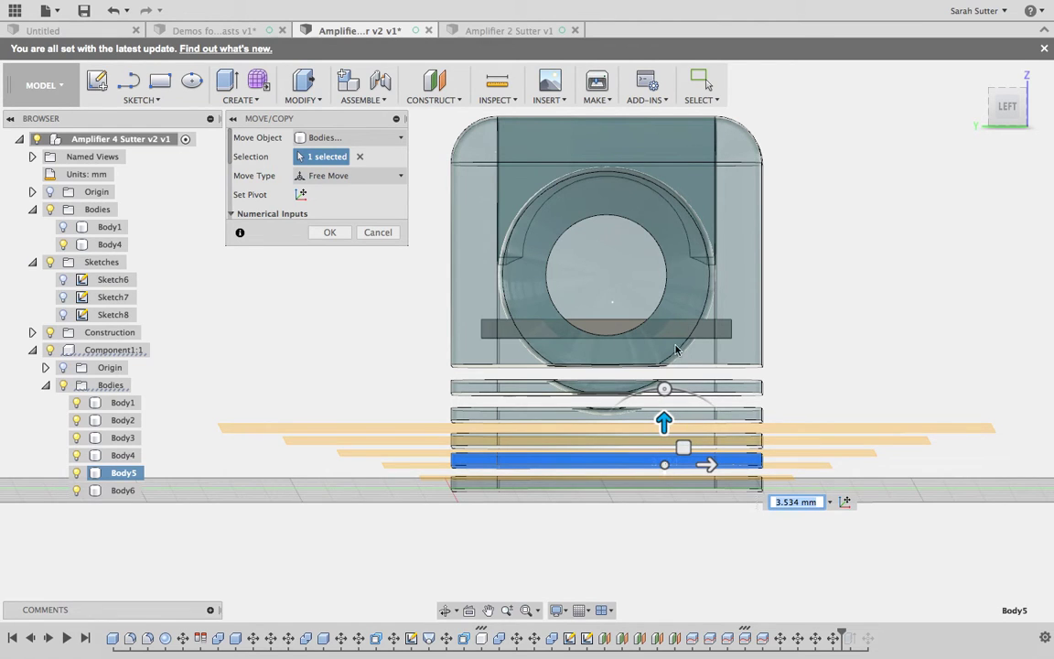
left_click_drag(996, 109, 883, 102)
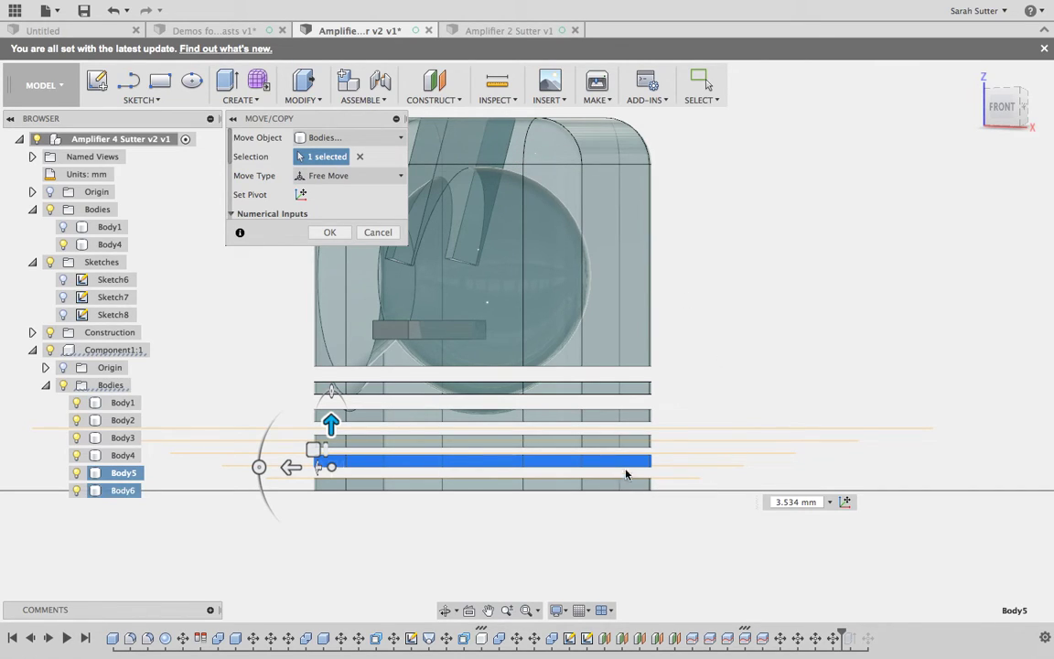
left_click_drag(1018, 112, 1017, 110)
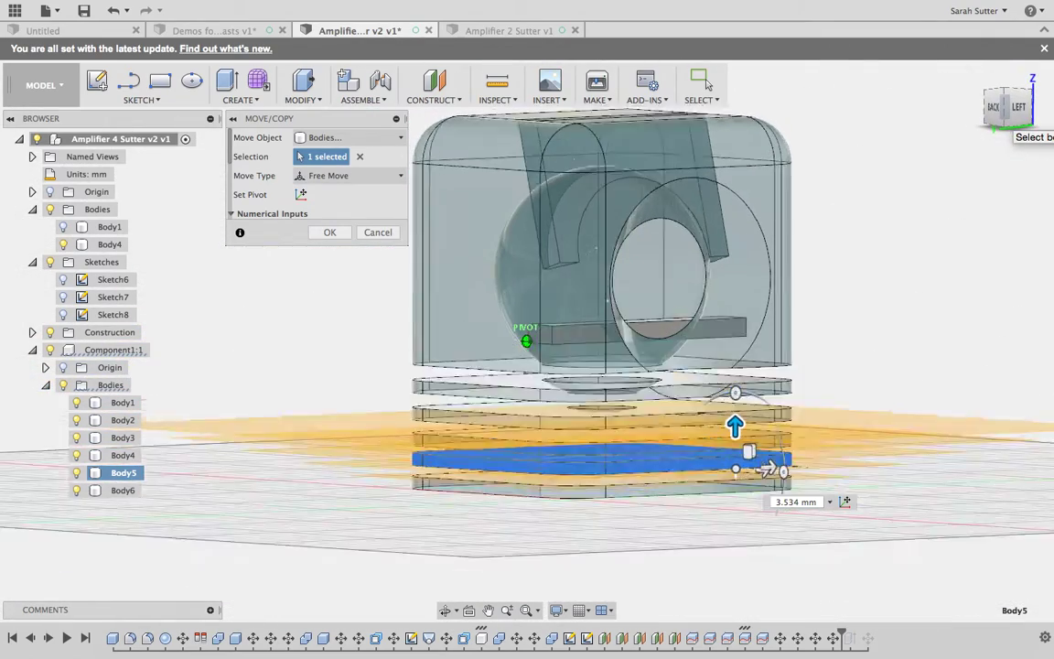
left_click(1017, 110)
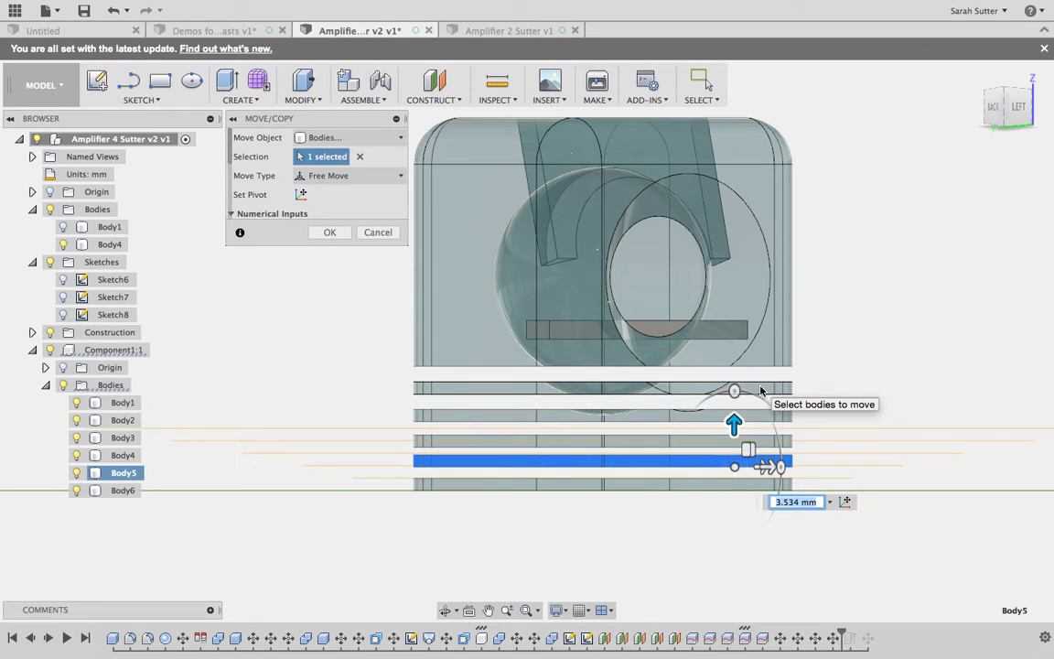
key("Return")
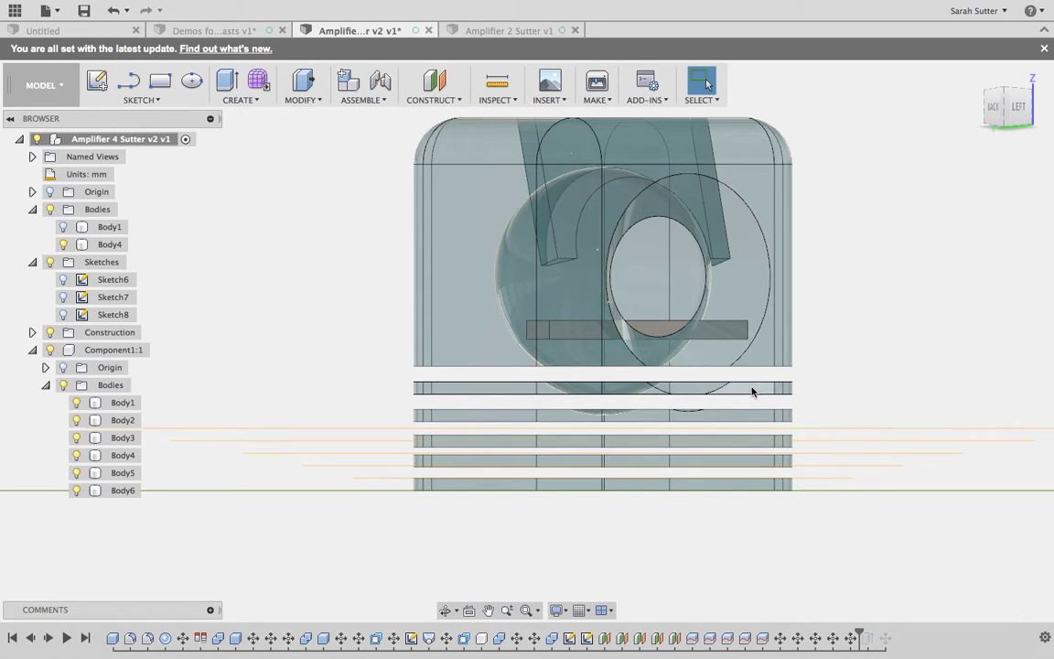
Move the whole topmost thin layer, Body2, about 202 mm along X out of the stack, using Bodies as the move object
left_click(753, 391)
key("m")
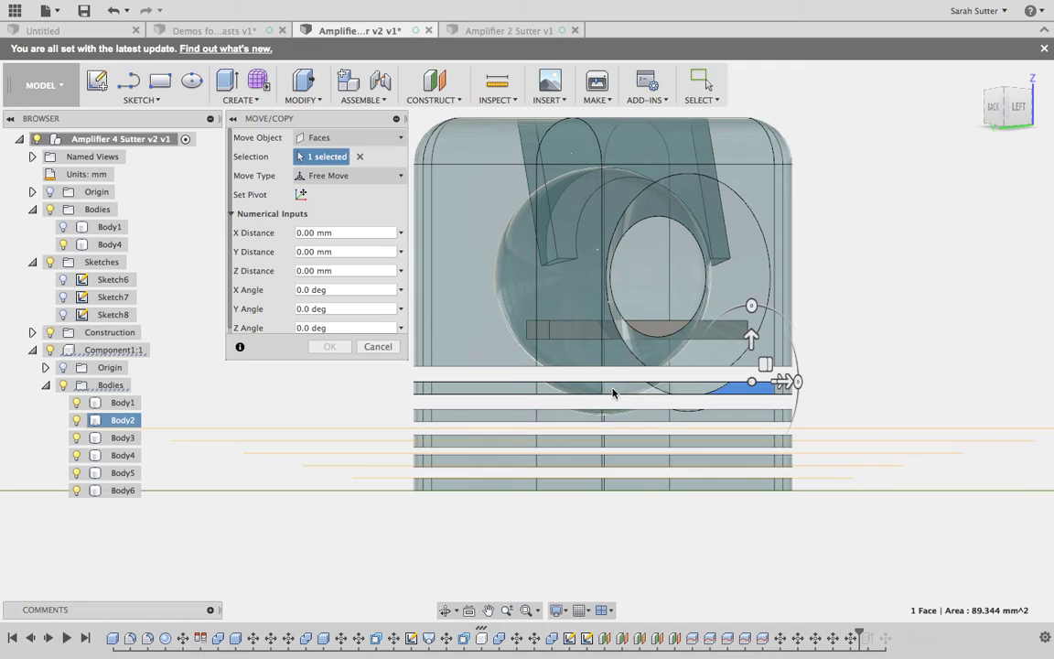
left_click(581, 389)
left_click(325, 137)
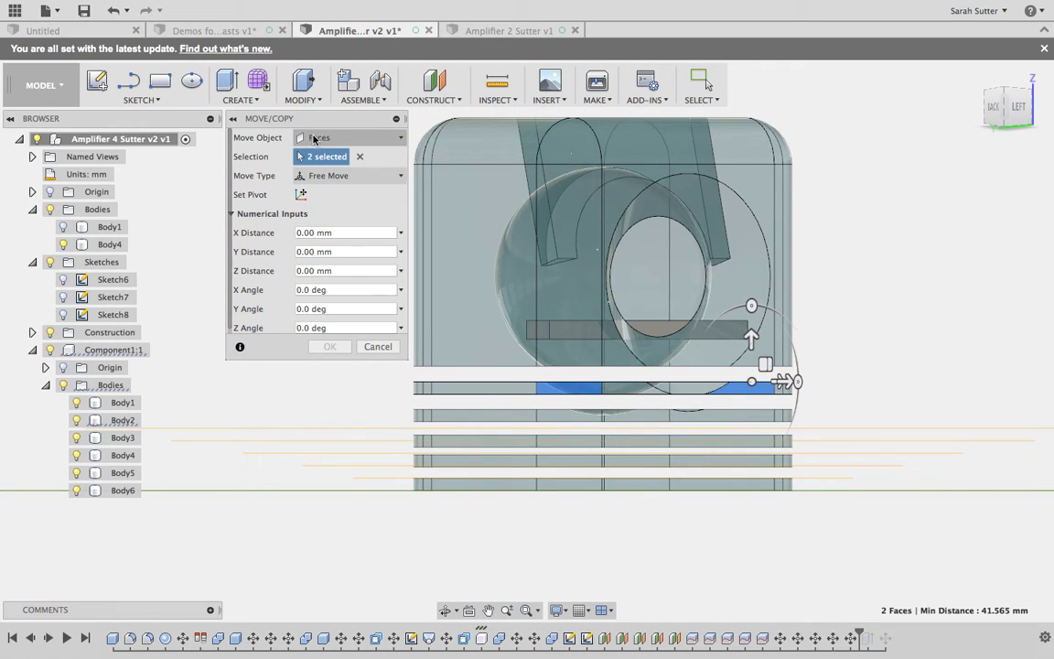
left_click(327, 171)
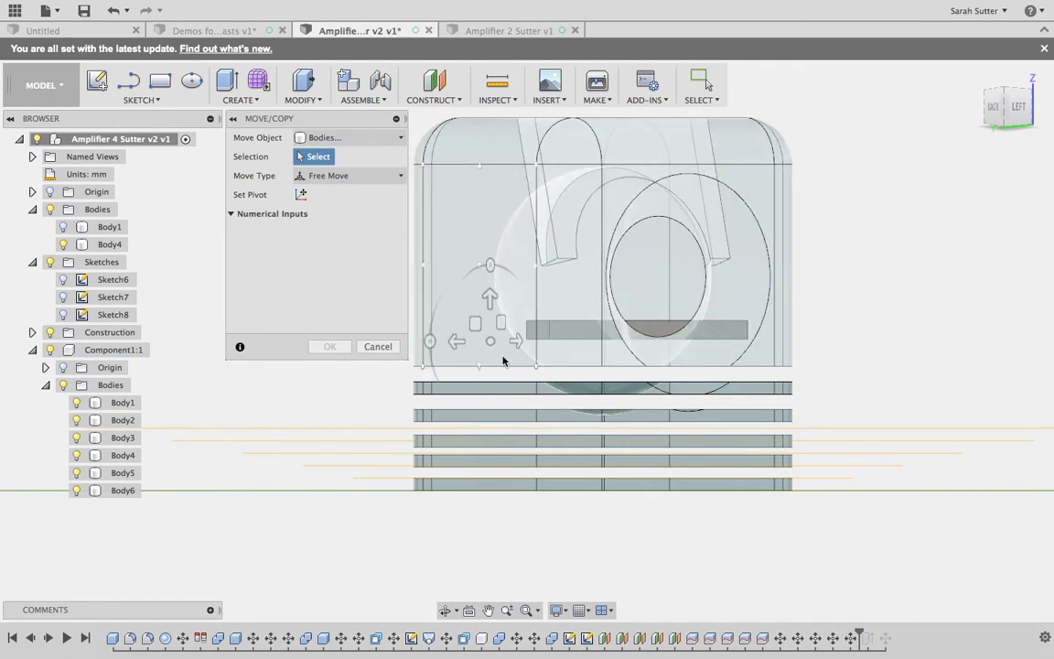
left_click(464, 393)
left_click(466, 392)
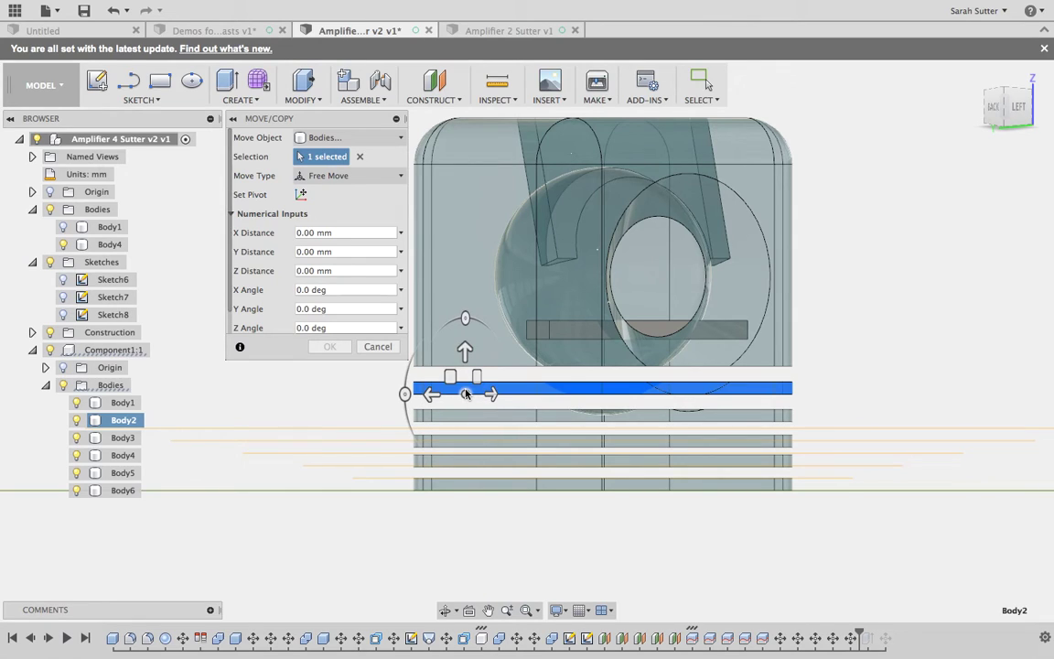
left_click_drag(492, 395, 873, 393)
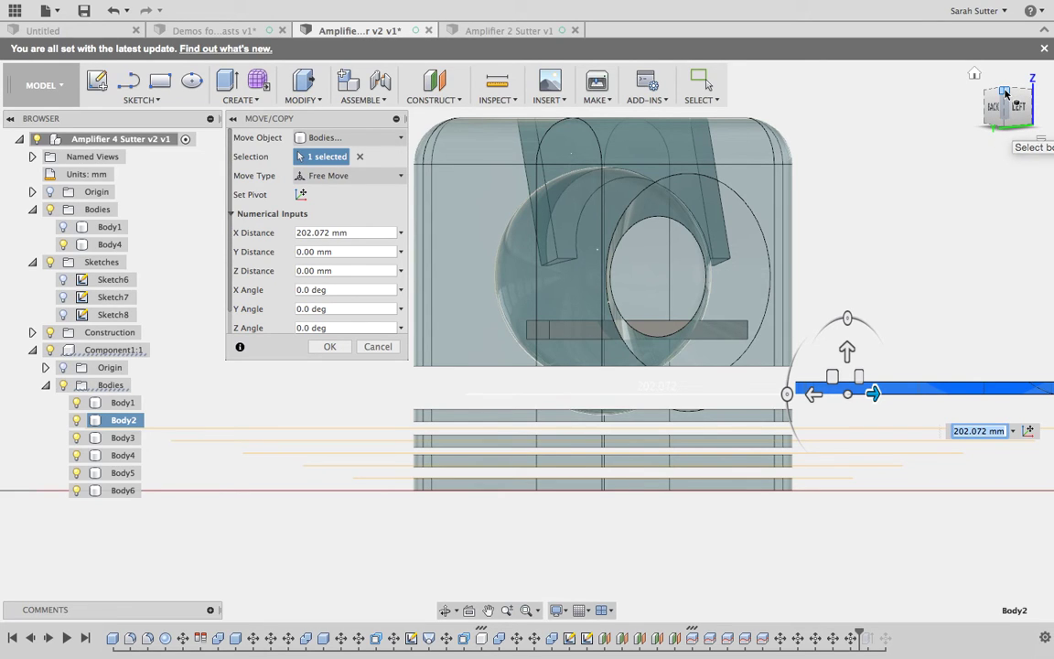
left_click(1001, 133)
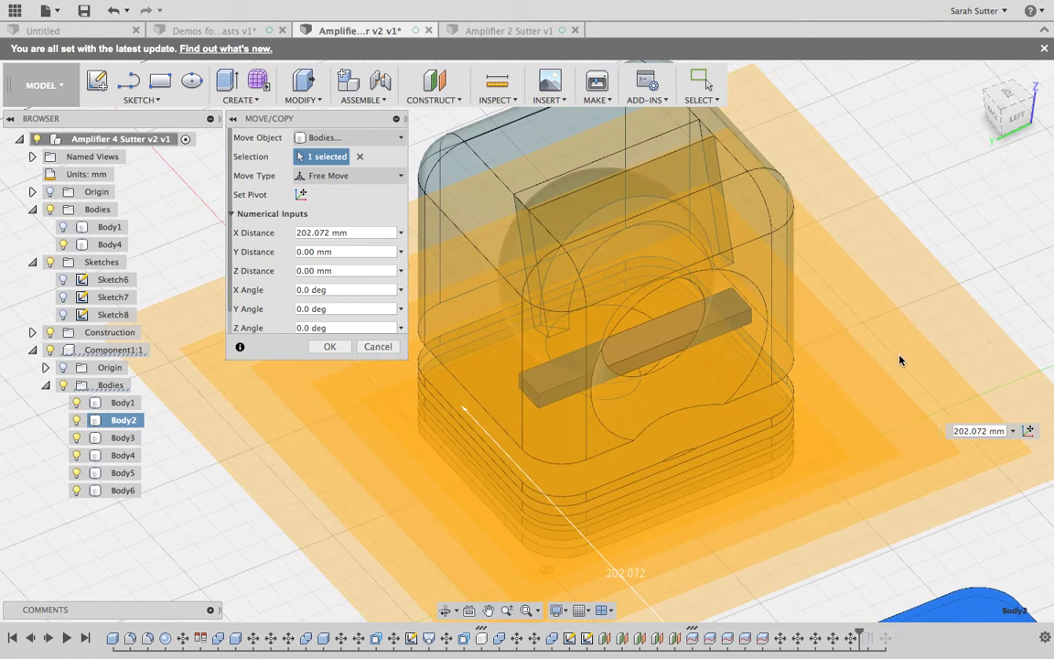
scroll(900, 360, "down", 5)
scroll(900, 359, "up", 3)
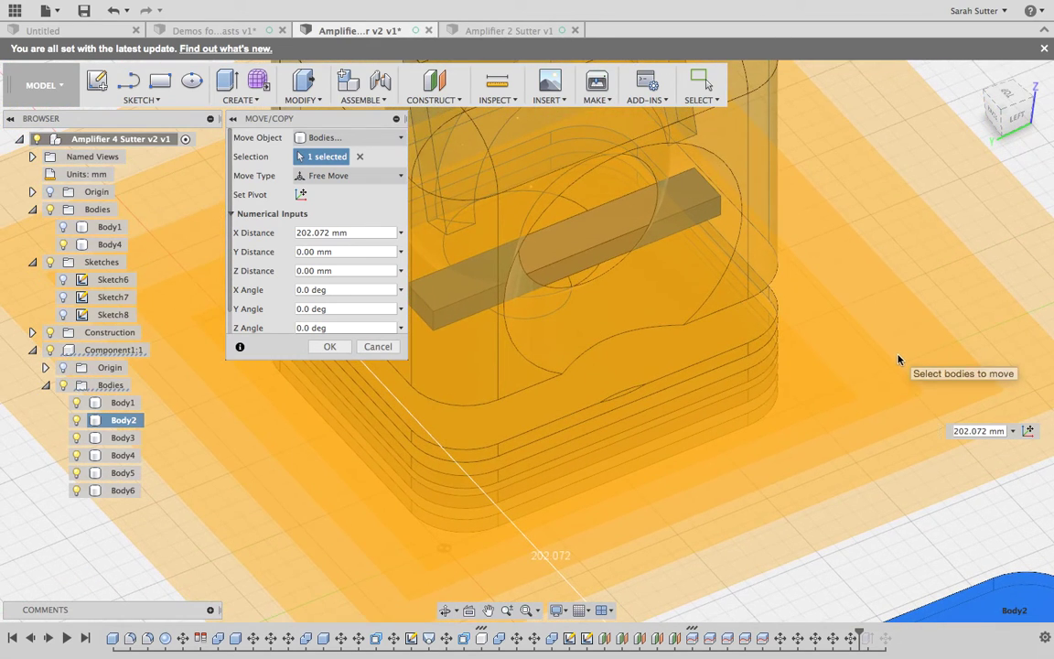
scroll(898, 362, "down", 4)
scroll(898, 362, "down", 2)
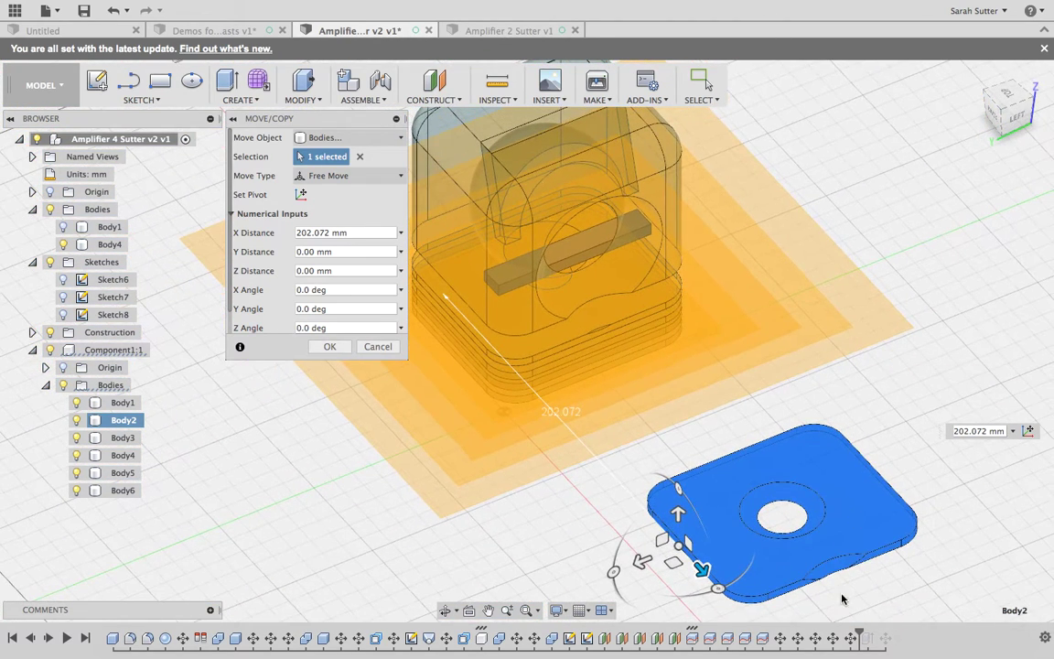